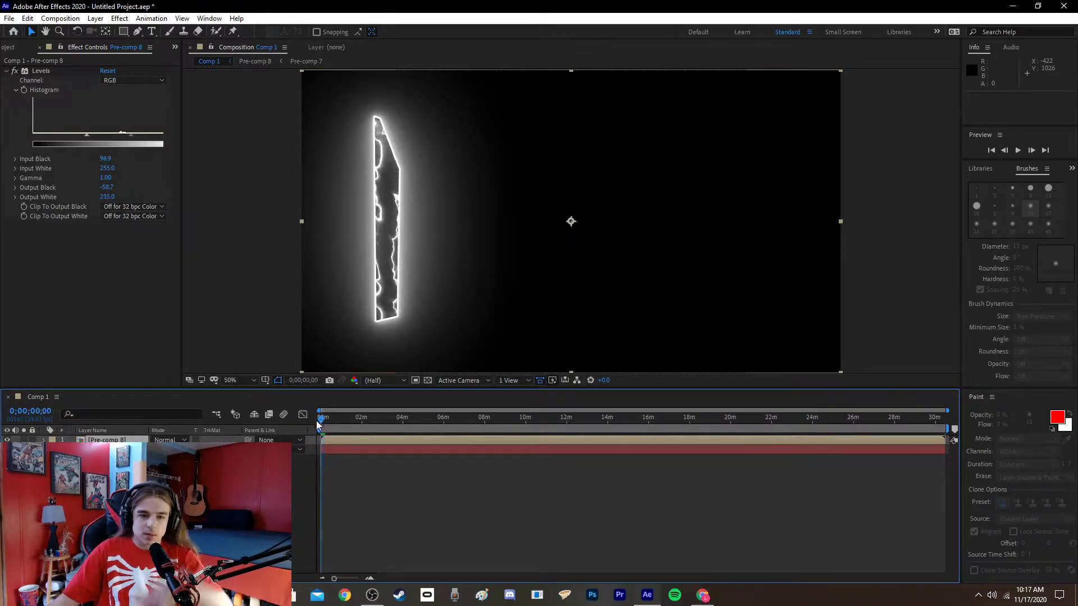
# - Preview the glowing blade animation briefly, and delete the blade pre-comp and the red solid from Comp 1
pyautogui.press('space')
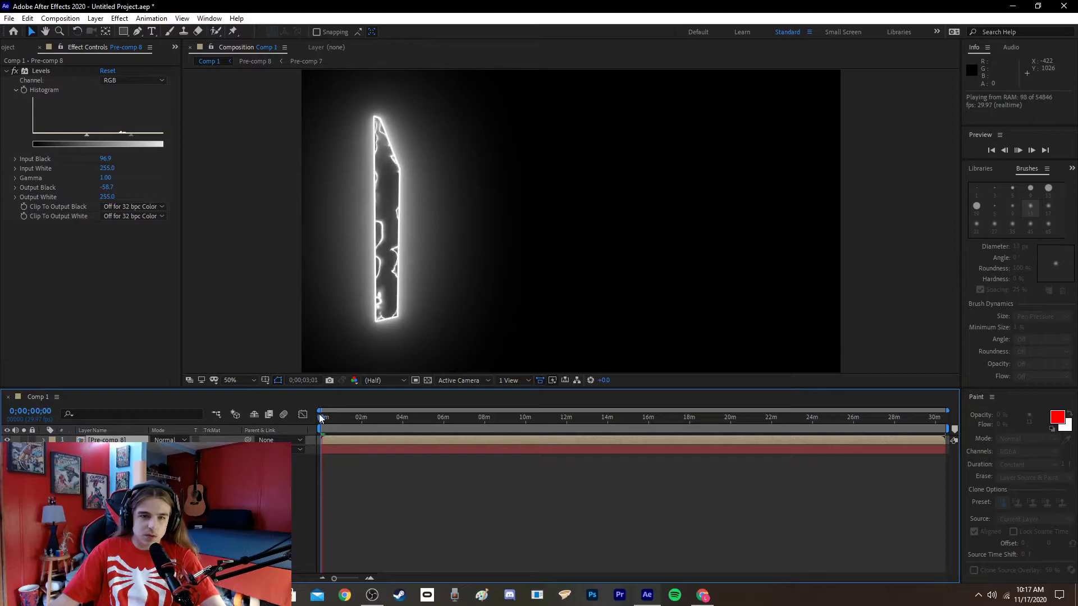
pyautogui.press('space')
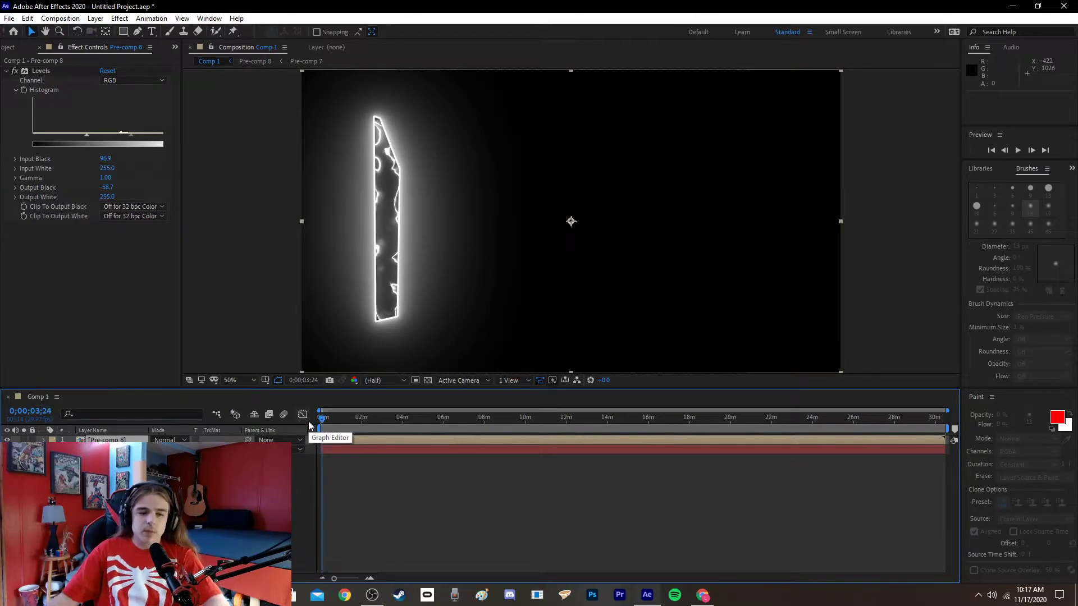
pyautogui.press('Delete')
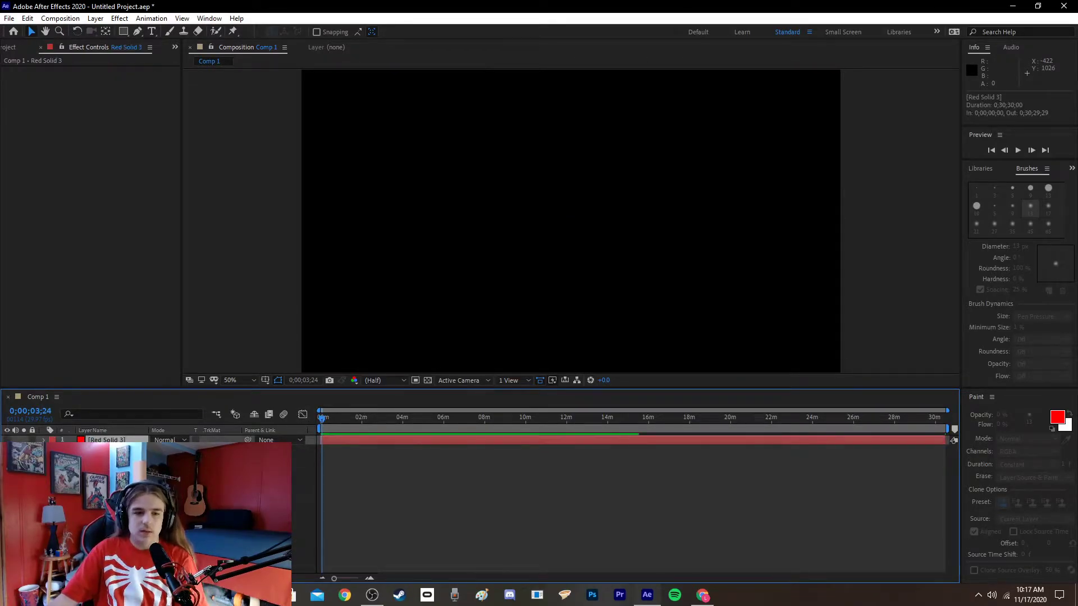
pyautogui.press('Delete')
pyautogui.rightClick(120, 505)
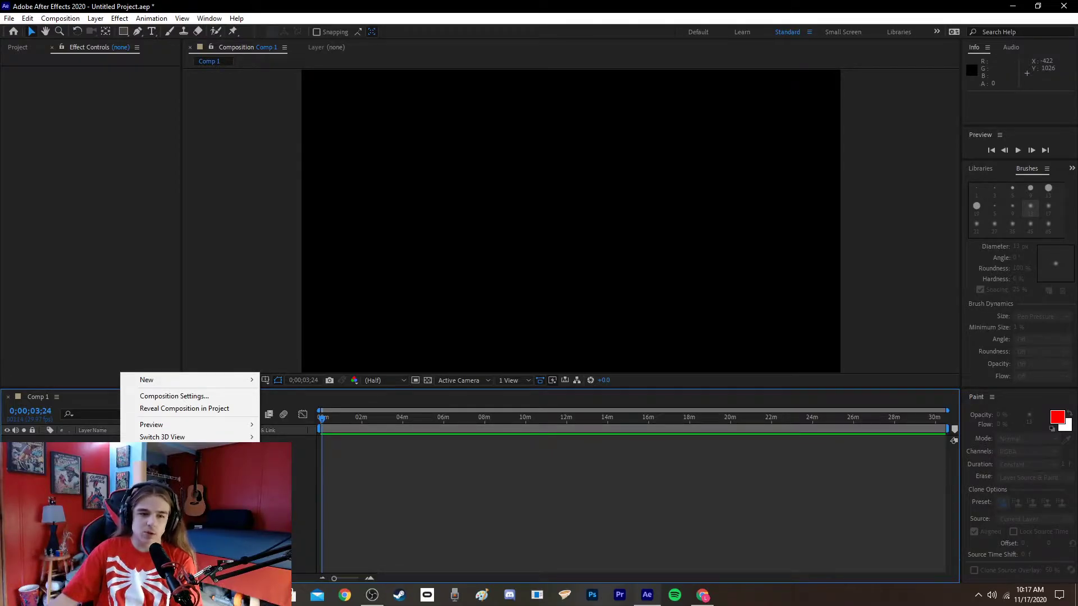
pyautogui.moveTo(173, 438)
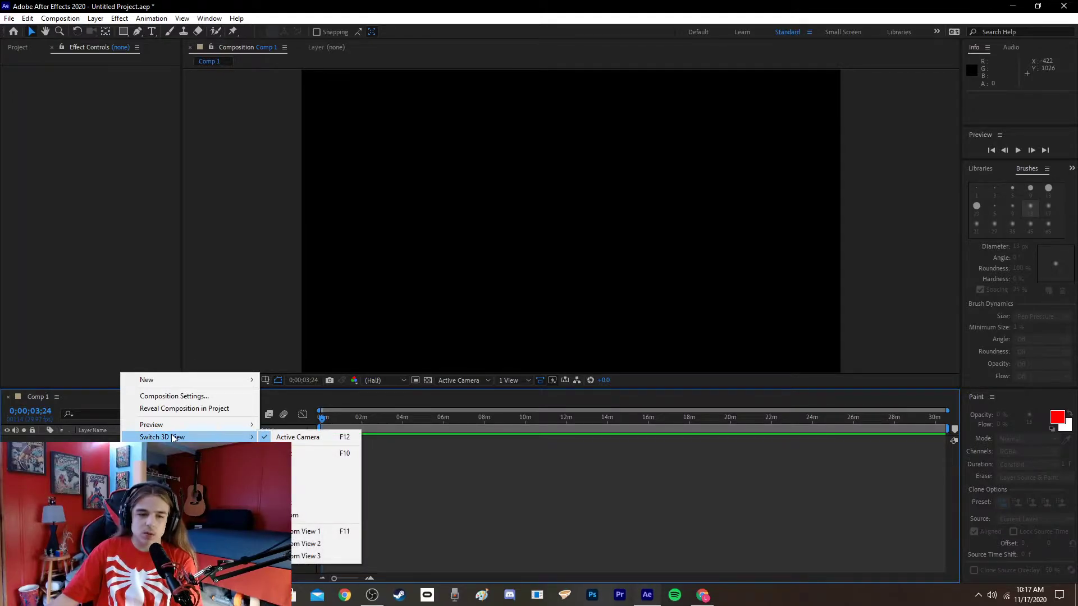
pyautogui.click(172, 449)
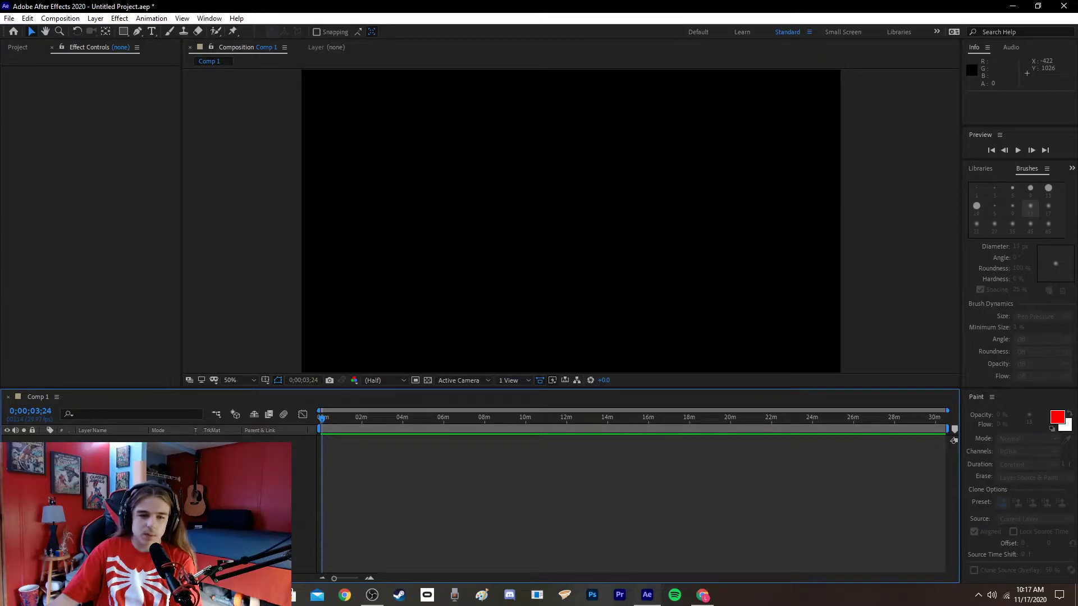
# - Create a 1920 x 1080 px solid layer in dark red (4A0C0C)
pyautogui.rightClick(156, 480)
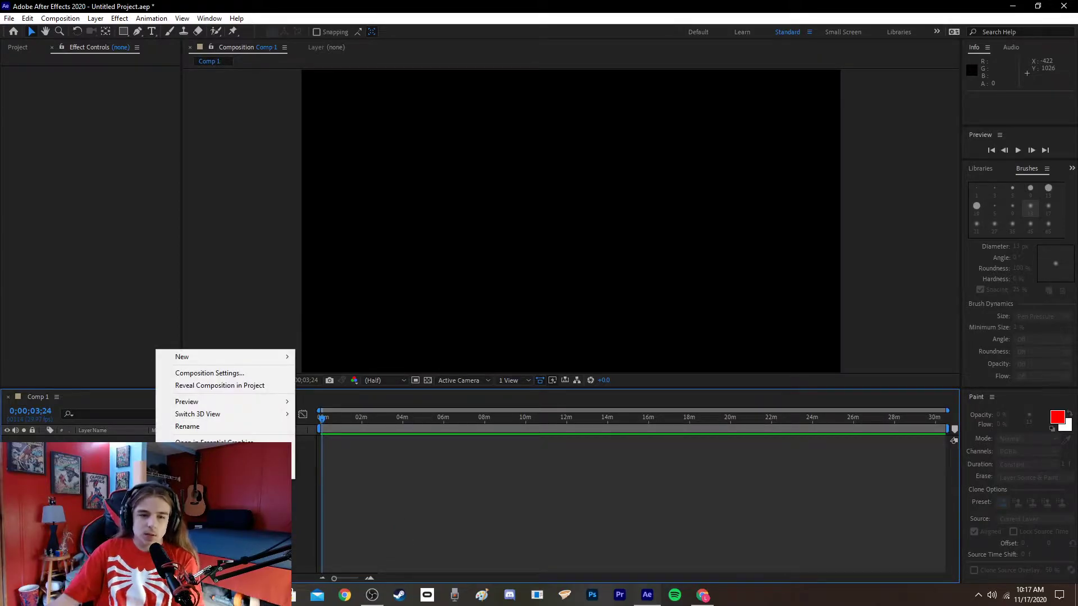
pyautogui.moveTo(255, 362)
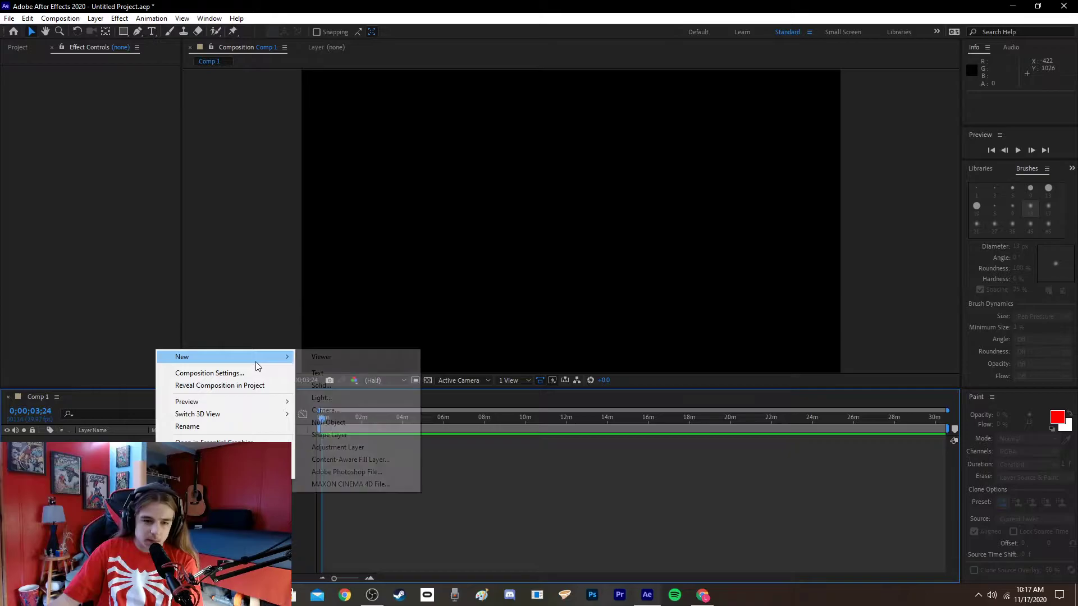
pyautogui.click(338, 383)
pyautogui.click(543, 366)
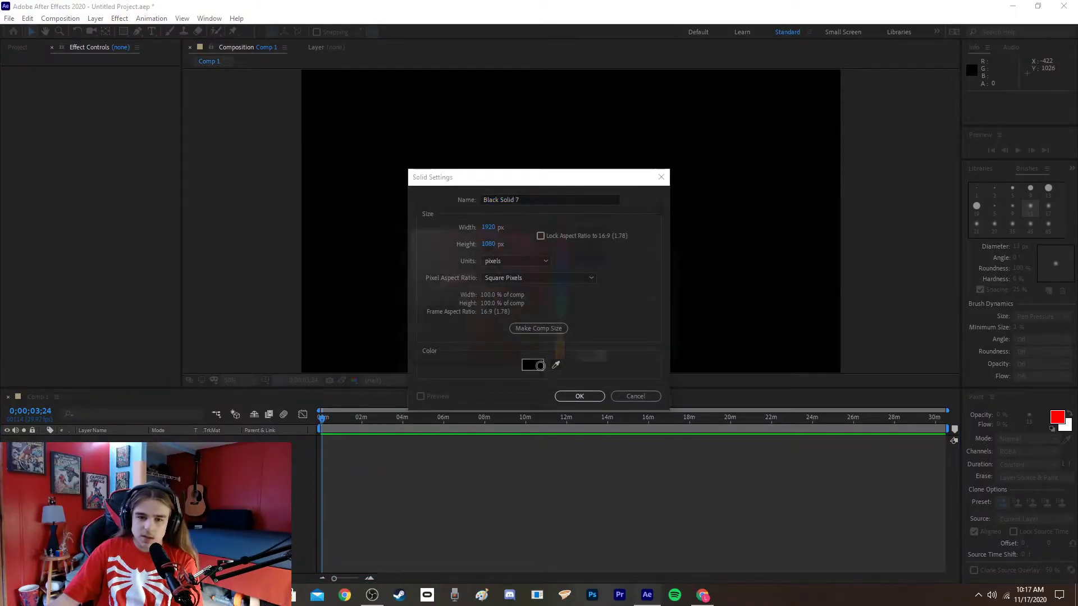
pyautogui.moveTo(529, 313)
pyautogui.mouseDown()
pyautogui.moveTo(537, 301)
pyautogui.moveTo(524, 328)
pyautogui.mouseUp()
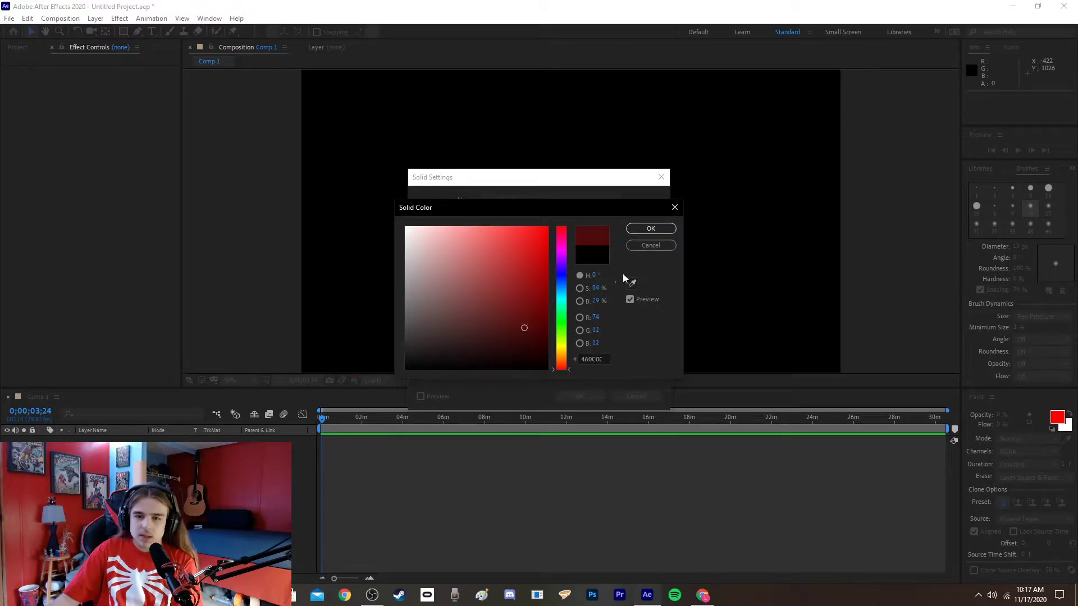
pyautogui.click(654, 229)
pyautogui.click(593, 400)
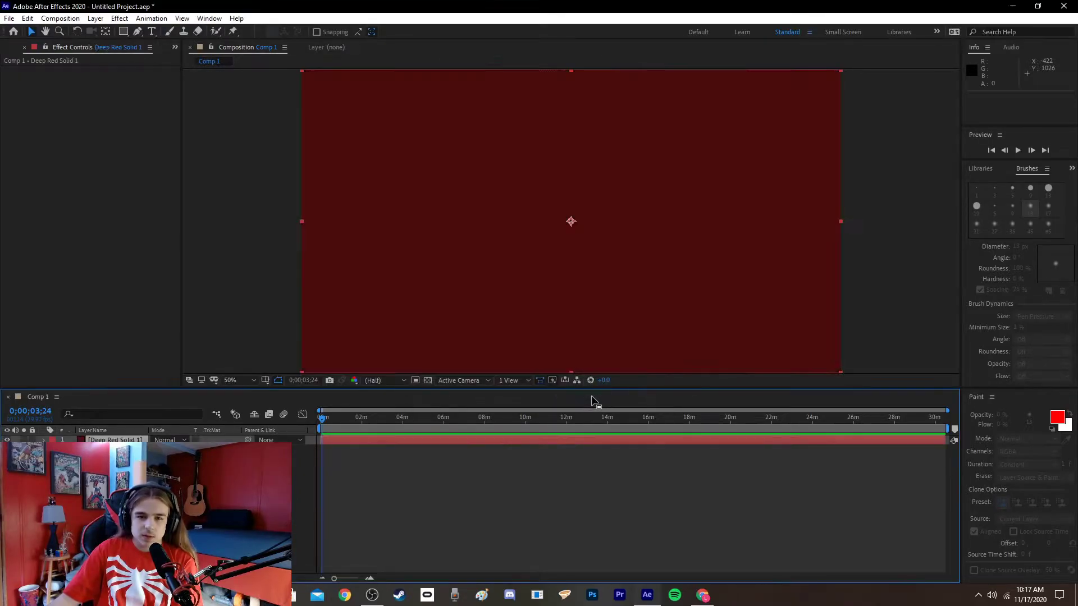
# - Add a solid layer in black (000000) above the dark red solid
pyautogui.rightClick(91, 359)
pyautogui.moveTo(152, 371)
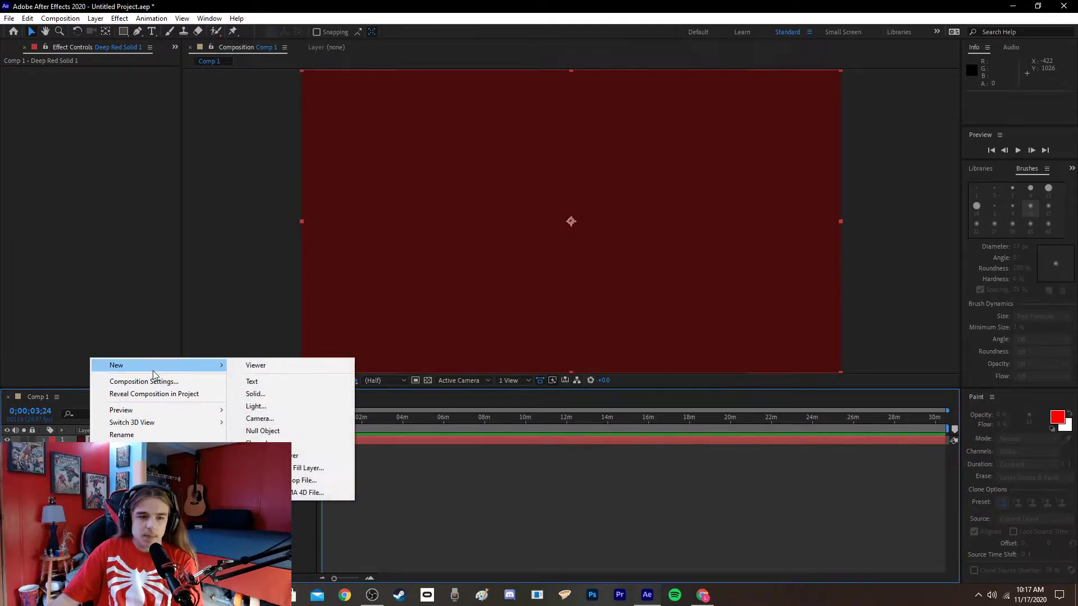
pyautogui.click(255, 393)
pyautogui.click(532, 365)
pyautogui.click(548, 368)
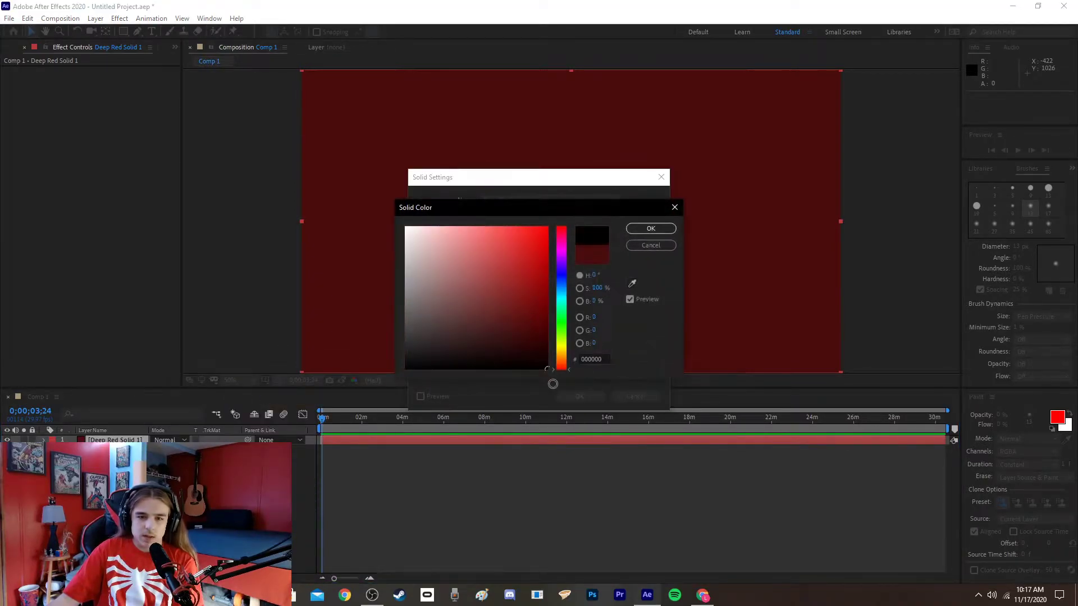
pyautogui.click(657, 231)
pyautogui.click(579, 396)
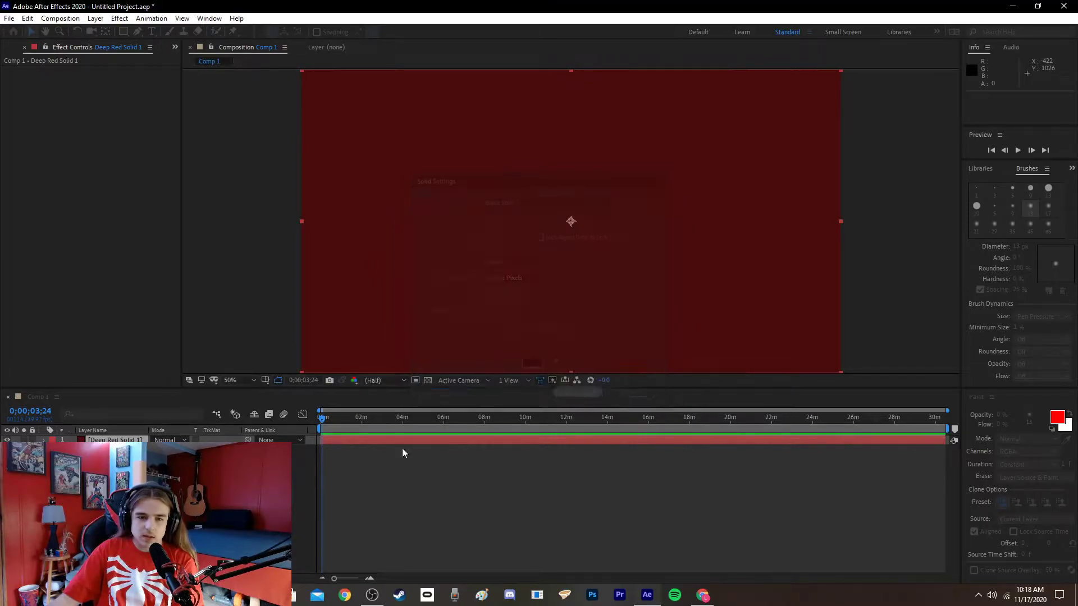
# - Add a second black solid layer on top of the existing two solids
pyautogui.rightClick(203, 356)
pyautogui.moveTo(272, 362)
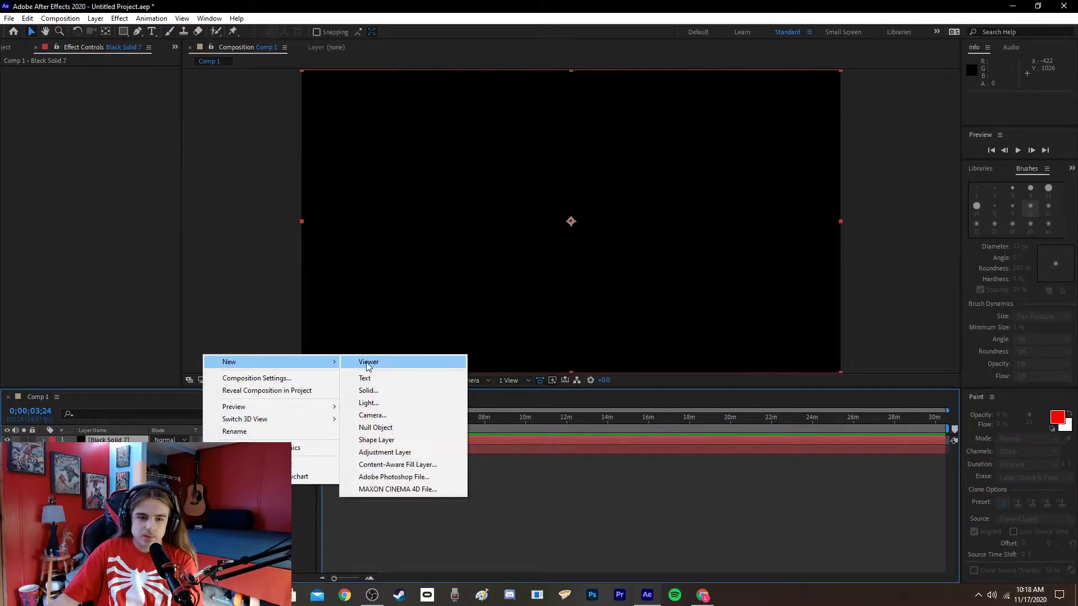
pyautogui.click(383, 389)
pyautogui.click(573, 396)
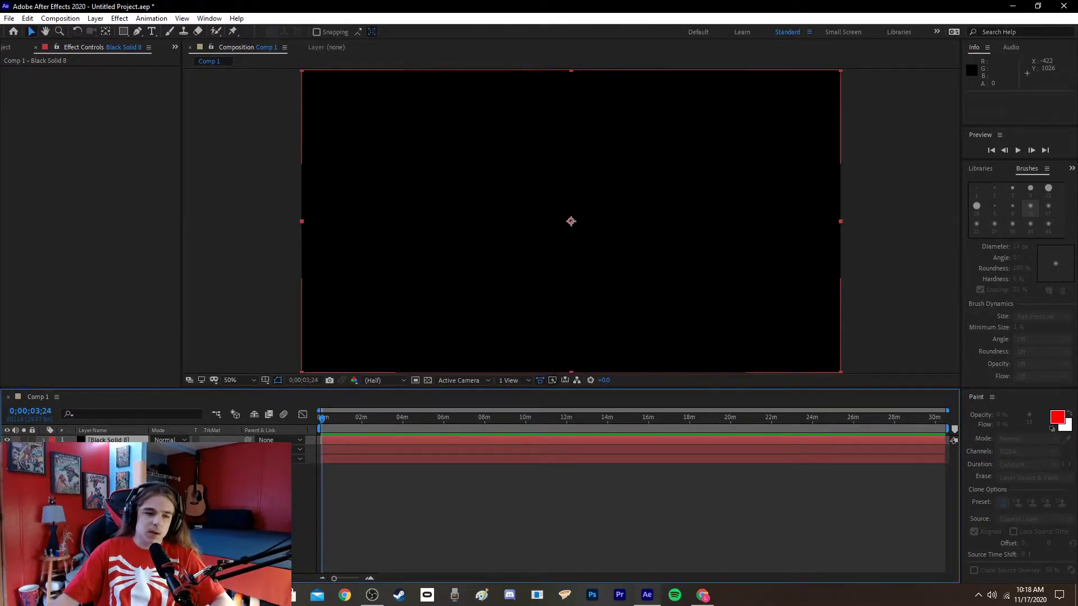
# - Draw a closed five-point, blade-shaped mask with the Pen tool on the middle layer, Black Solid 7, in the left part of the frame
pyautogui.click(108, 449)
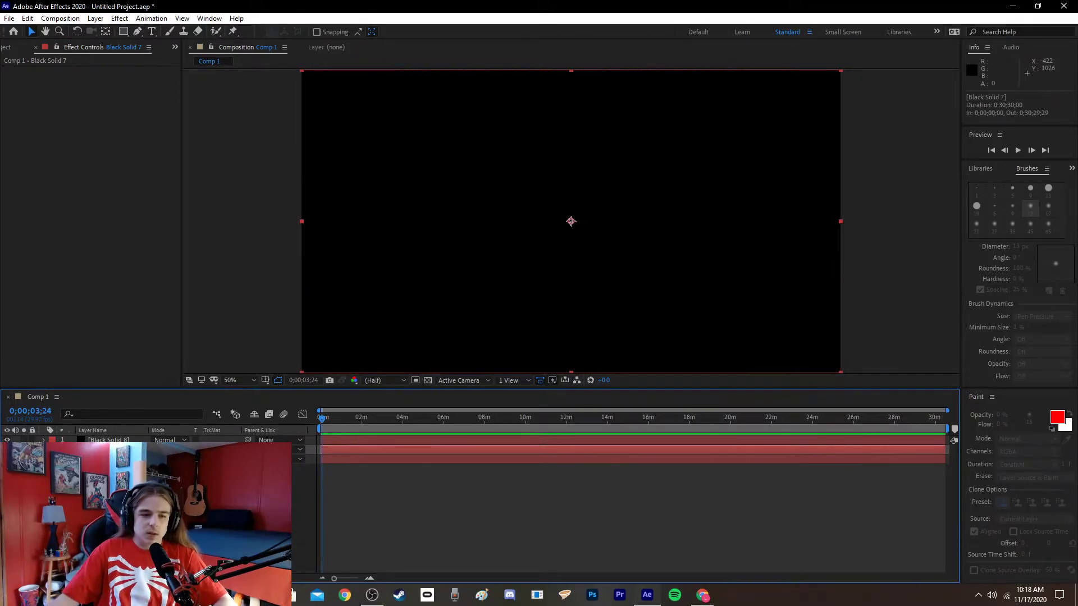
pyautogui.click(92, 430)
pyautogui.click(103, 430)
pyautogui.click(96, 440)
pyautogui.click(96, 449)
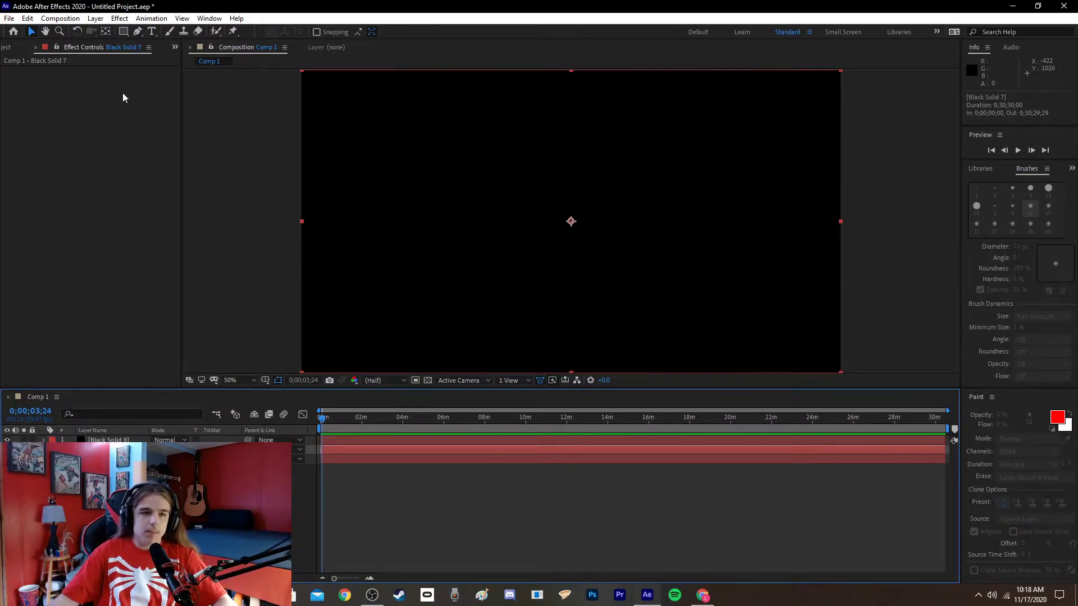
pyautogui.click(138, 32)
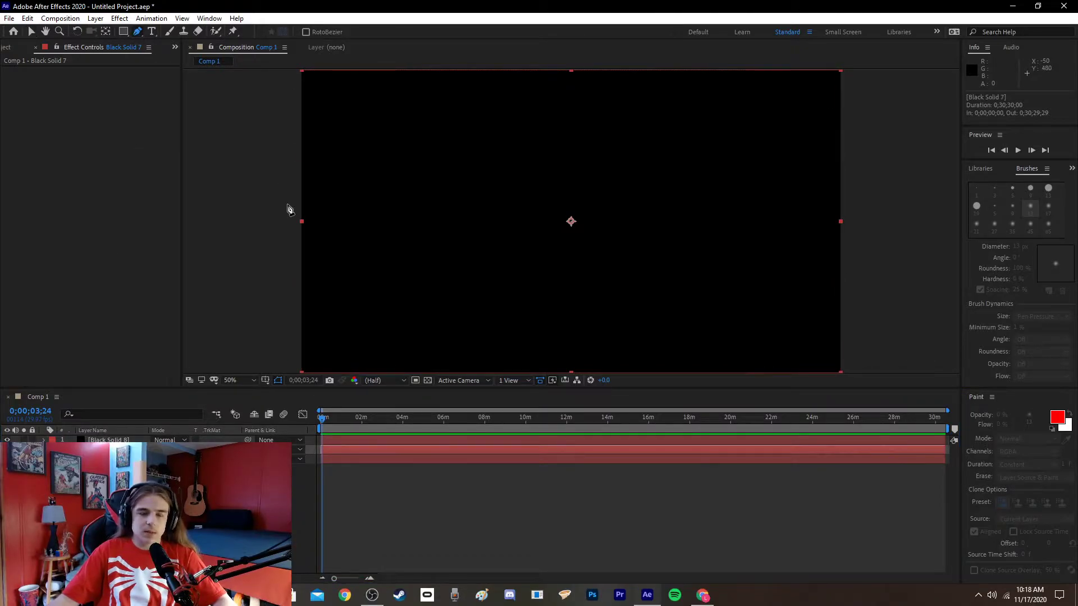
pyautogui.click(386, 118)
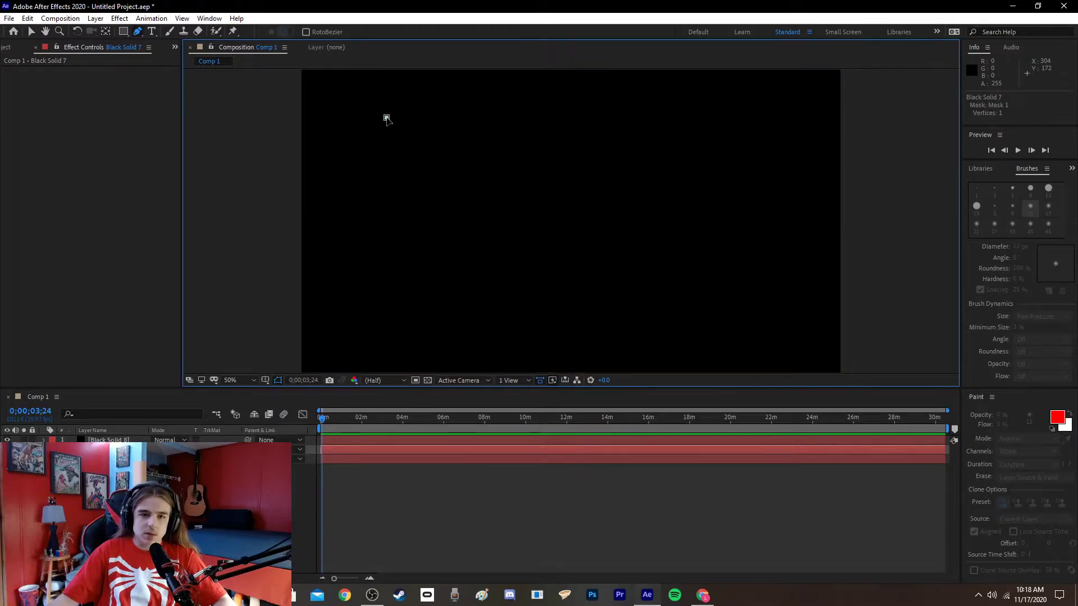
pyautogui.click(384, 320)
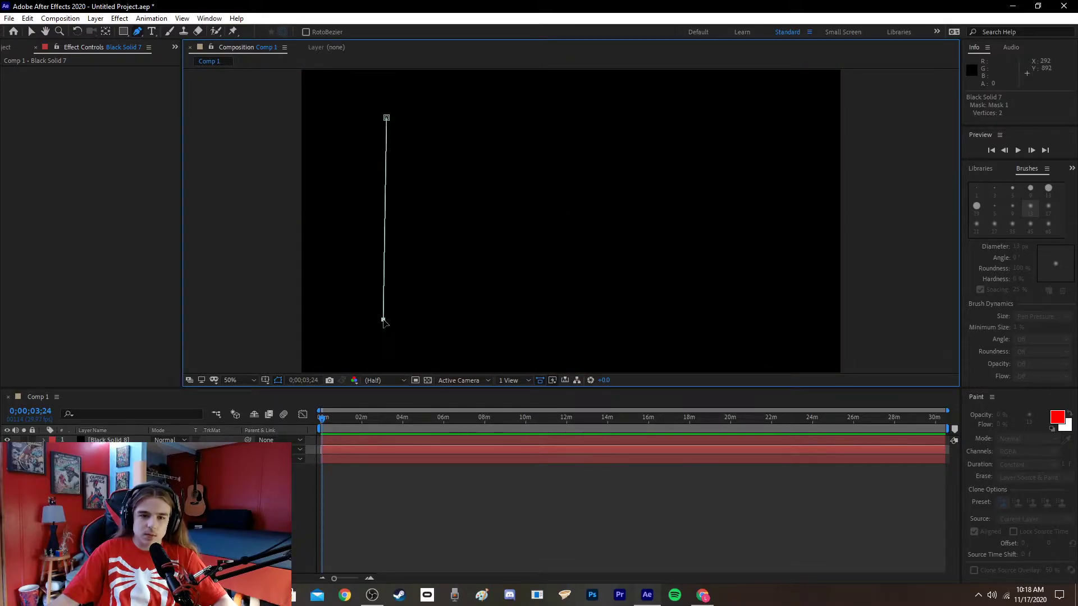
pyautogui.click(416, 318)
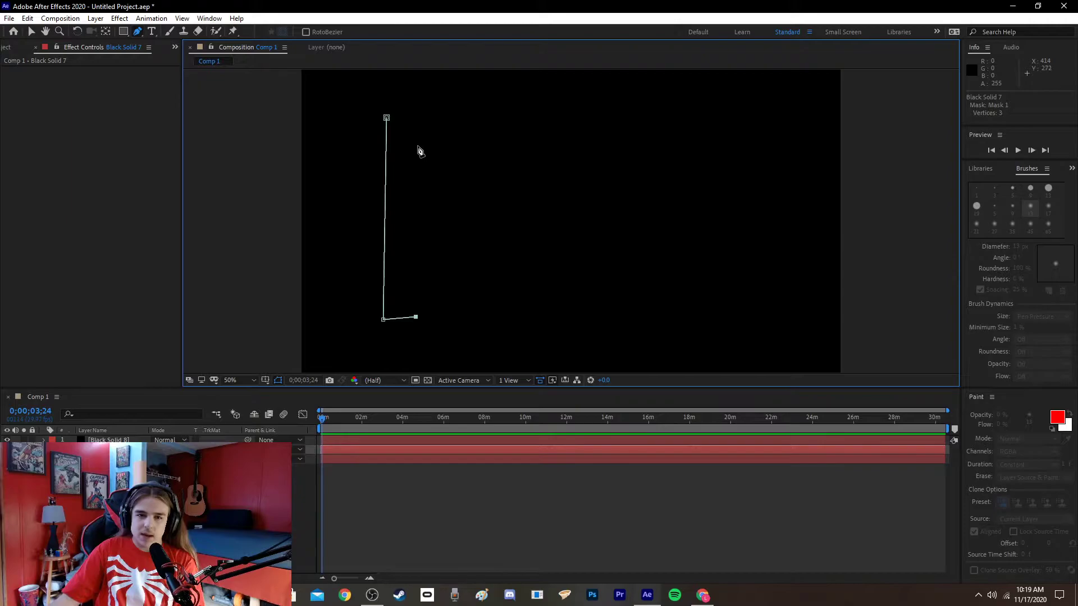
pyautogui.click(417, 147)
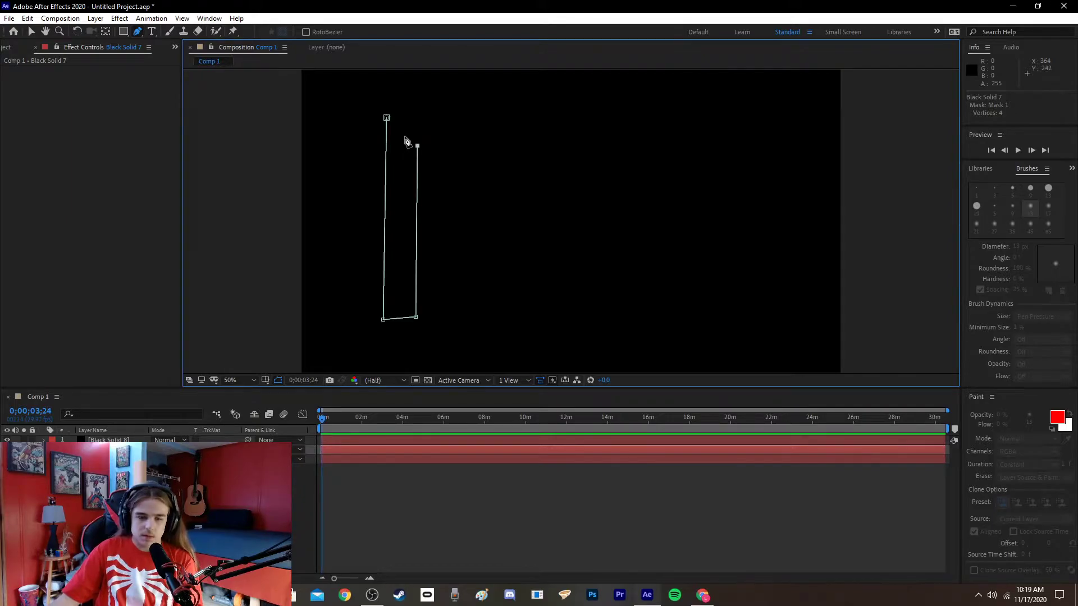
pyautogui.hotkey('ctrl', 'z')
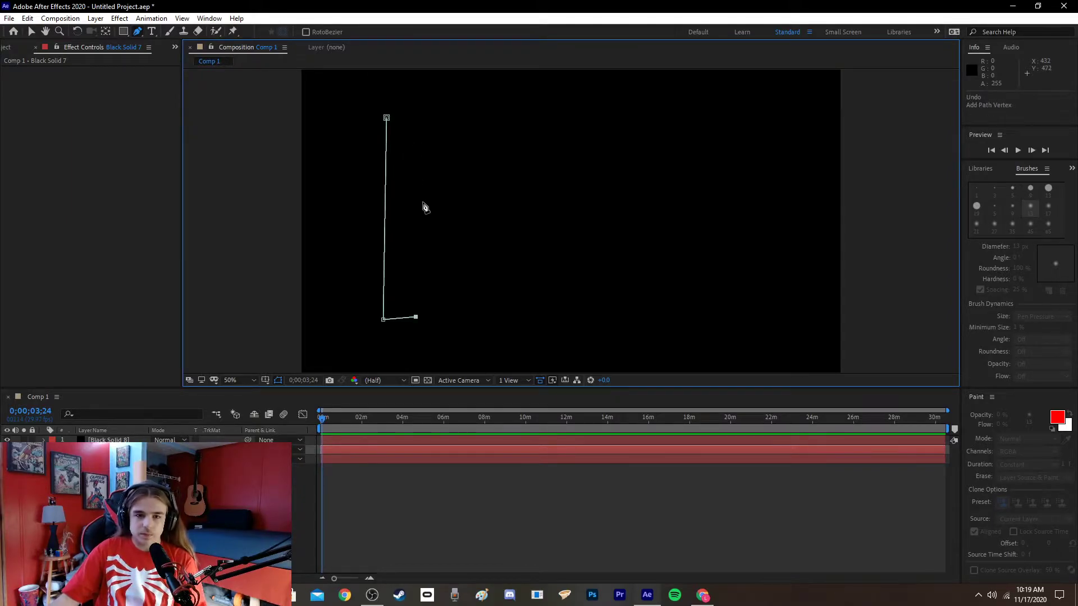
pyautogui.click(418, 202)
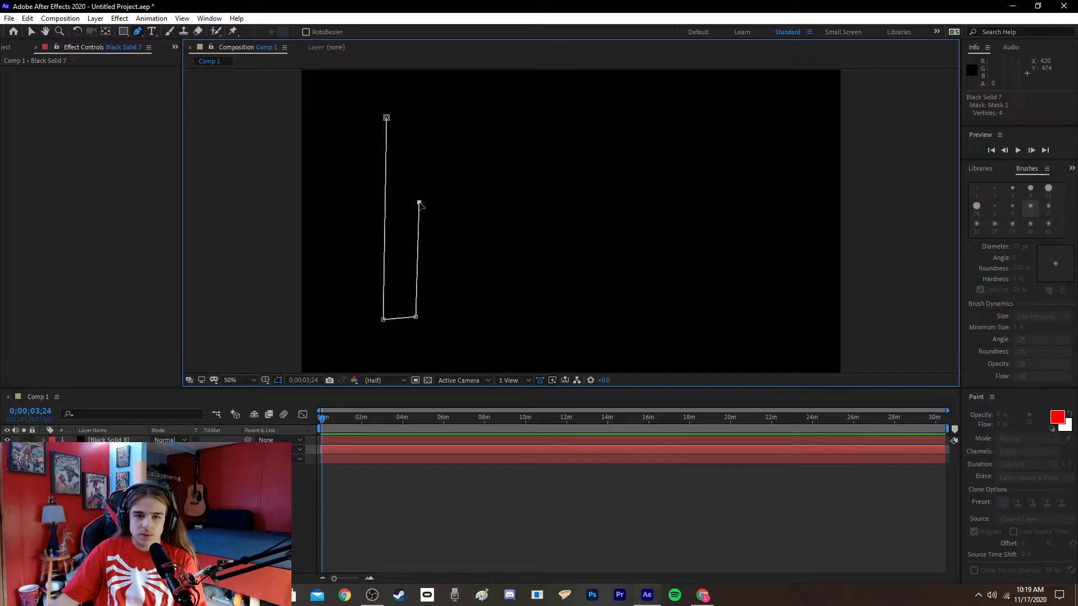
pyautogui.click(400, 120)
pyautogui.click(387, 117)
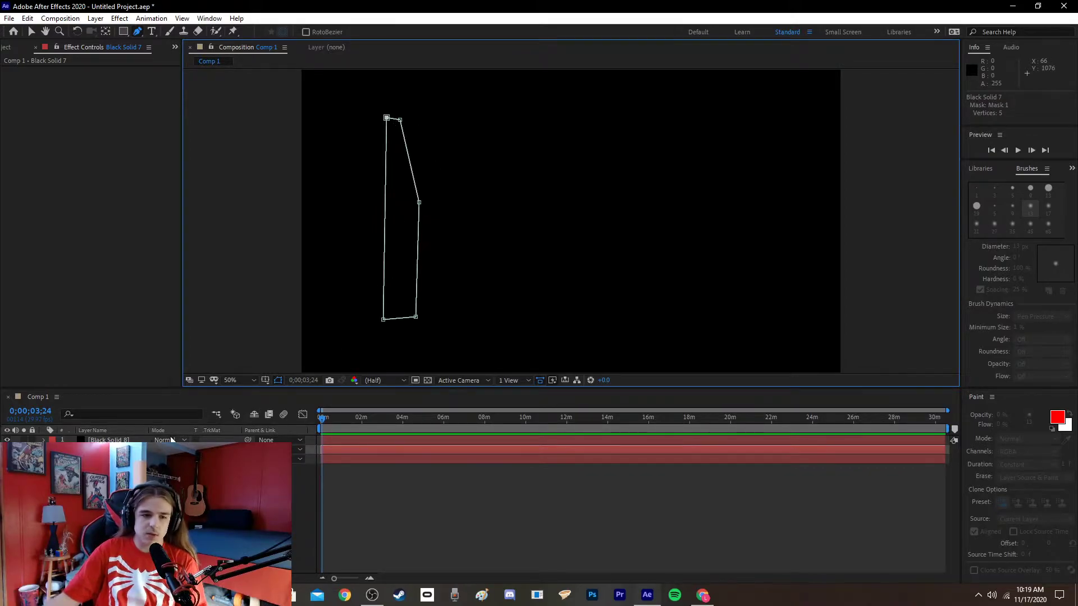
# - Apply the Video Copilot Saber effect to the top layer, Black Solid 8, and set its glow color to white (FFFFFF)
pyautogui.click(147, 440)
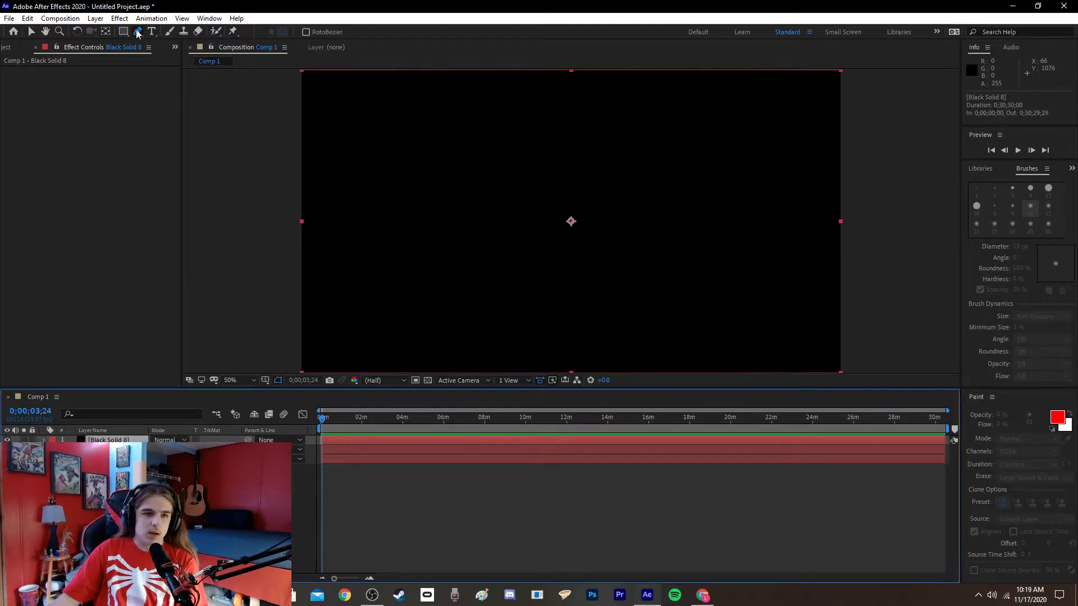
pyautogui.click(120, 18)
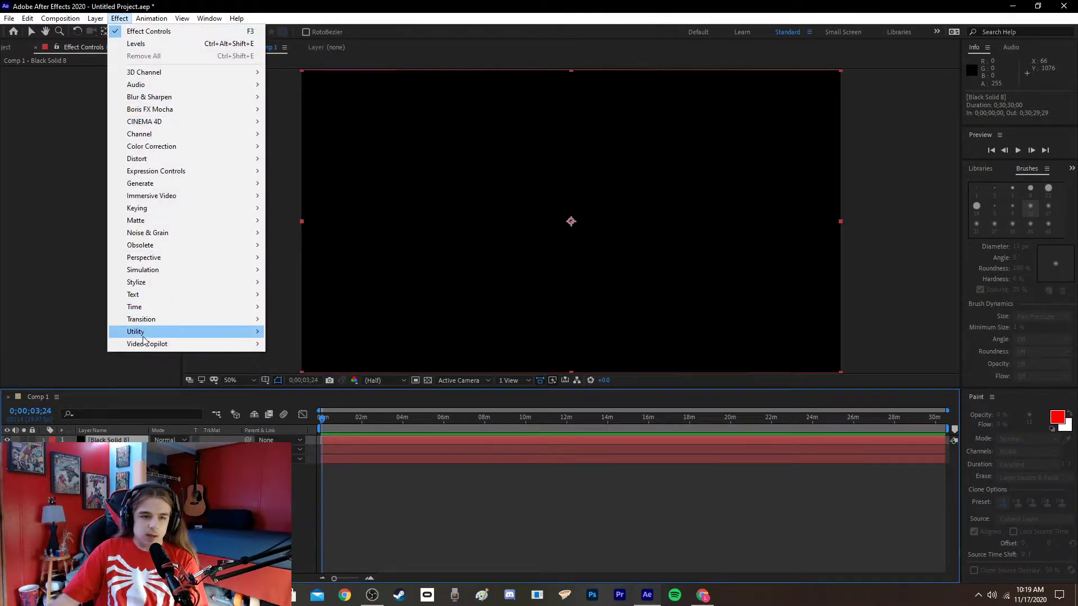
pyautogui.moveTo(147, 344)
pyautogui.click(277, 343)
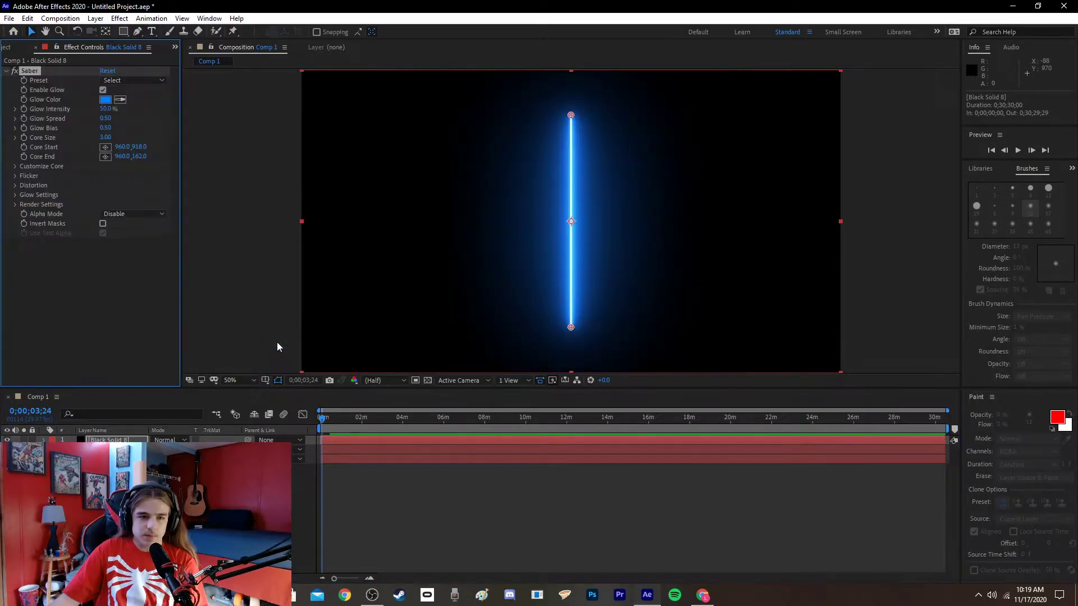
pyautogui.click(105, 100)
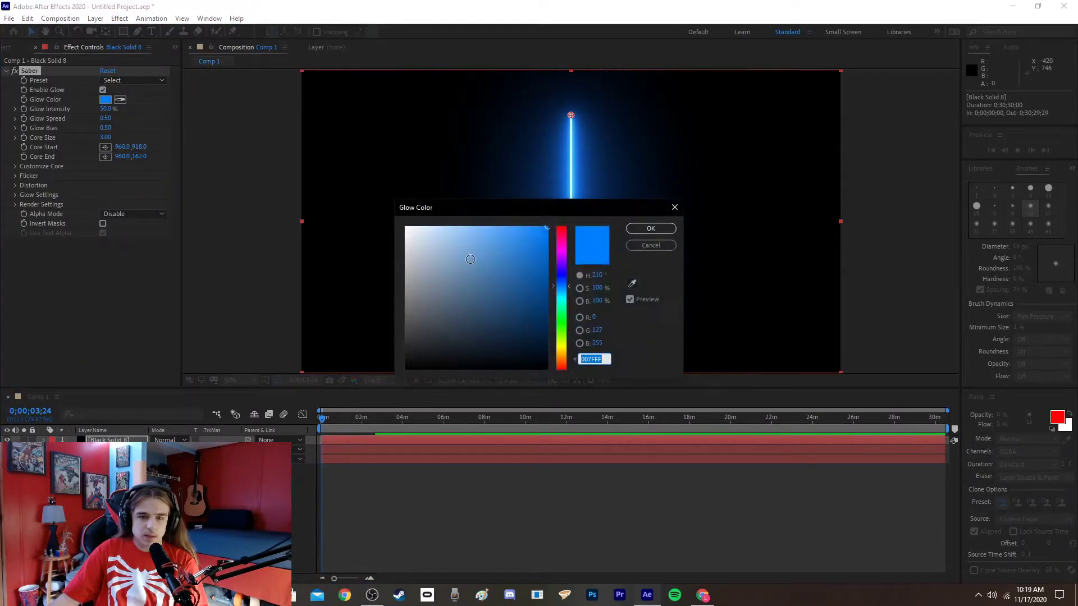
pyautogui.moveTo(471, 259); pyautogui.dragTo(385, 204)
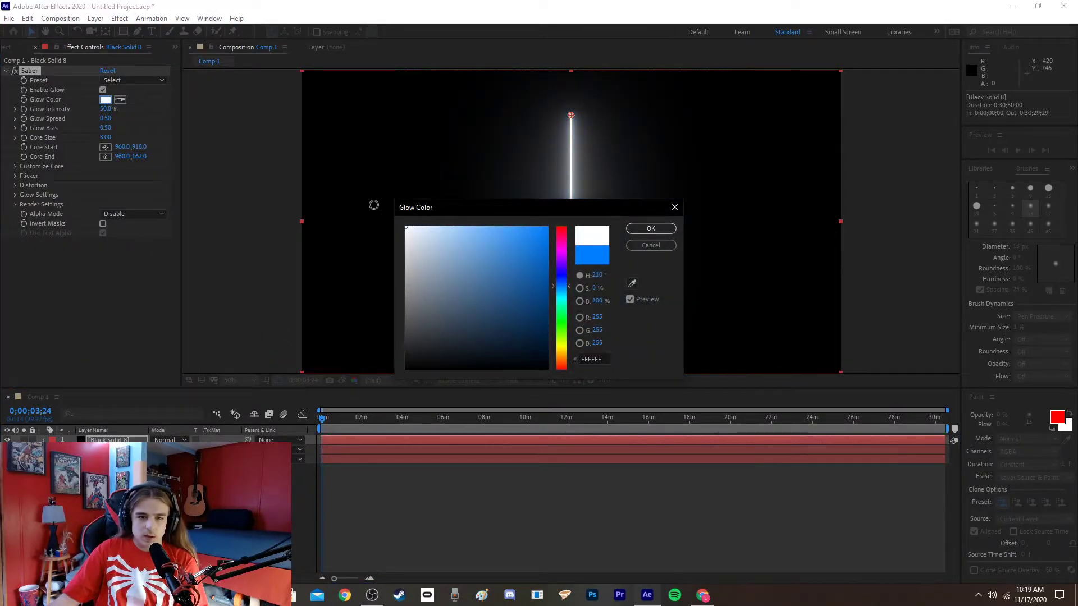
pyautogui.click(661, 230)
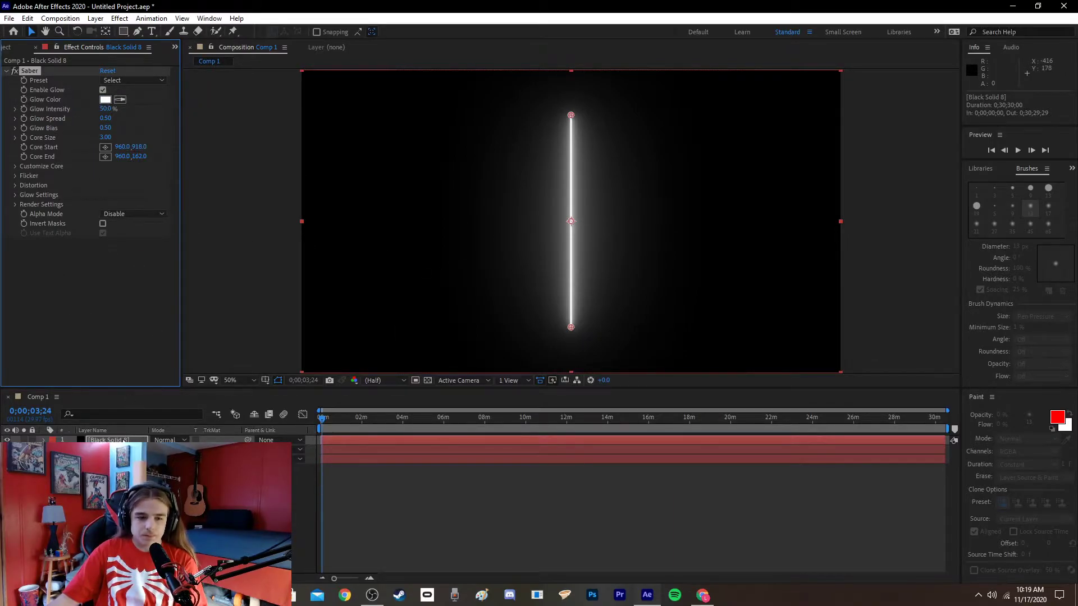
# - Expand Saber's Render Settings and look through the Composite Settings options without changing them
pyautogui.click(15, 204)
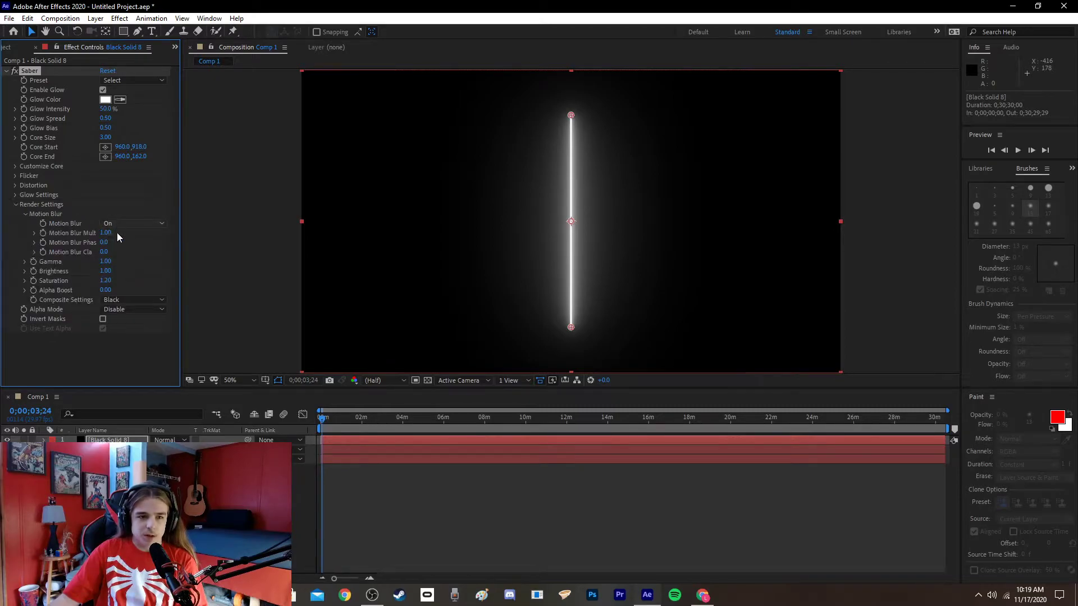
pyautogui.click(133, 302)
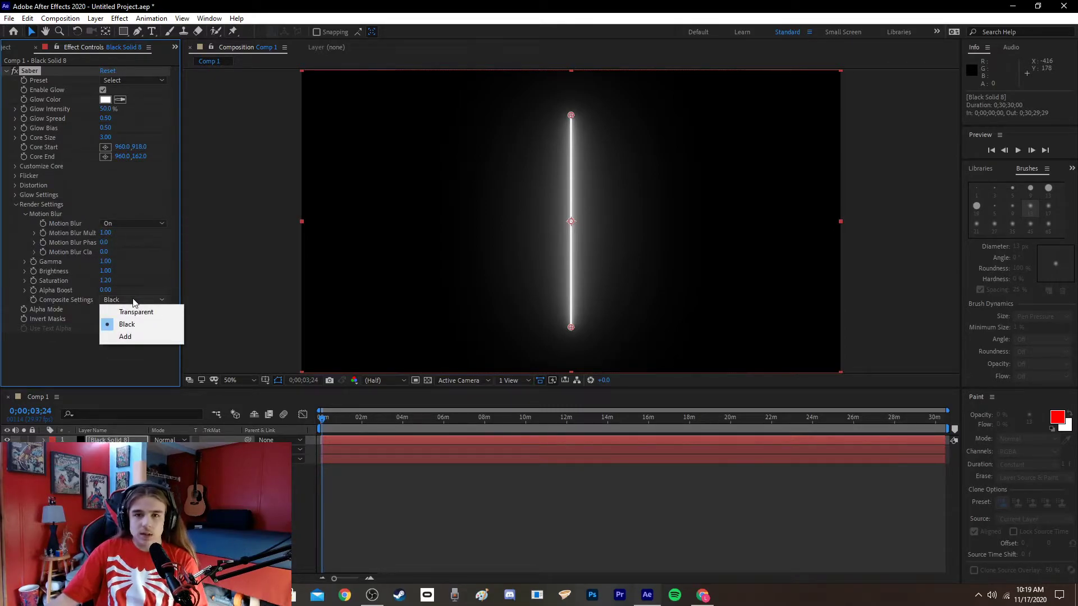
pyautogui.click(82, 376)
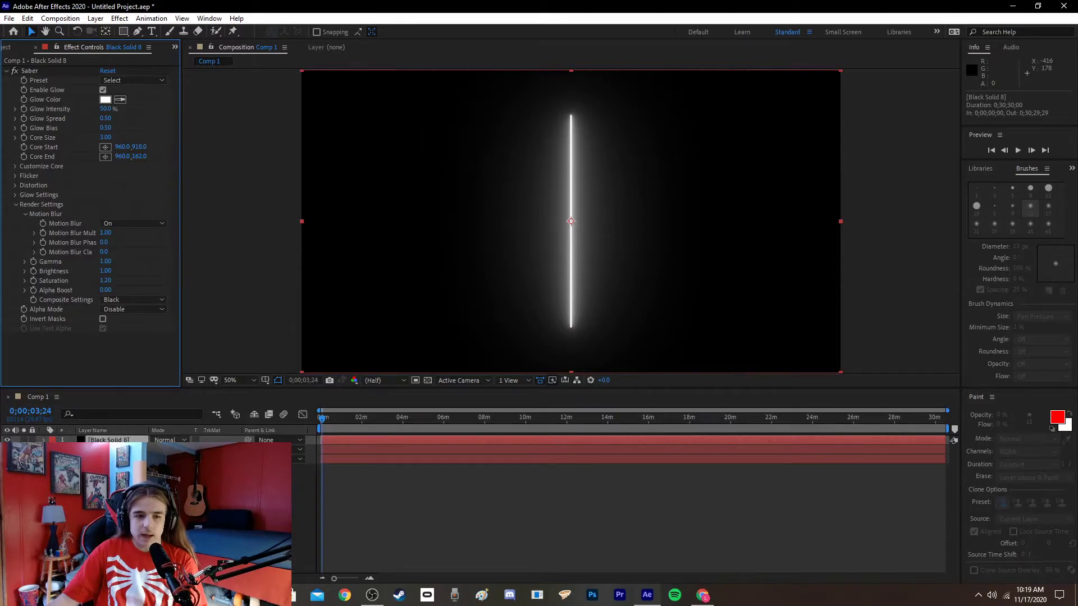
# - Set Saber's Composite Settings to Transparent on Black Solid 8 and hide the red solid at the bottom of the layer stack
pyautogui.click(169, 440)
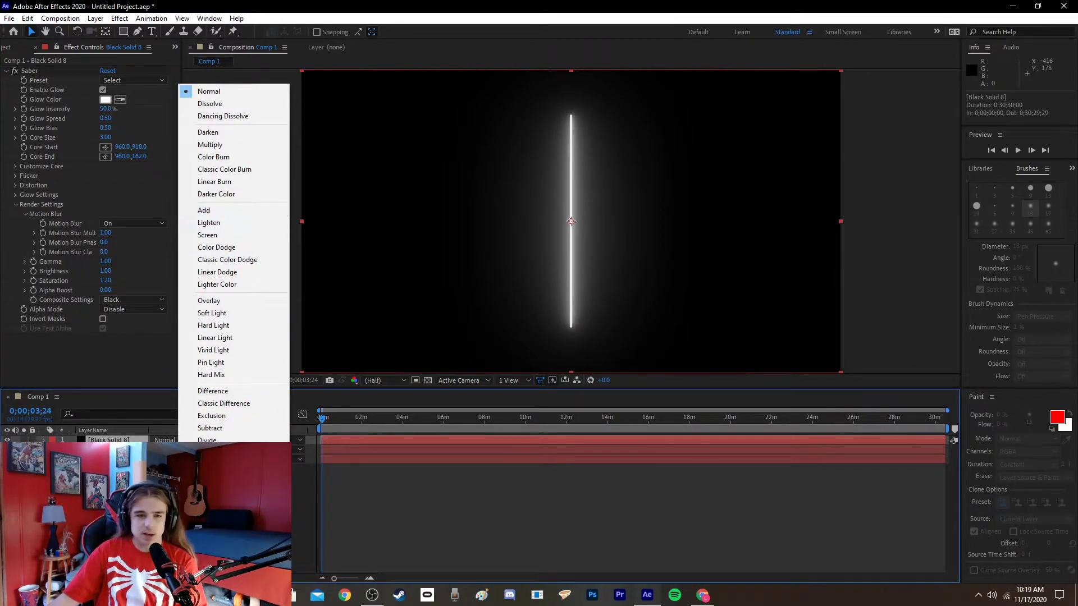
pyautogui.click(232, 494)
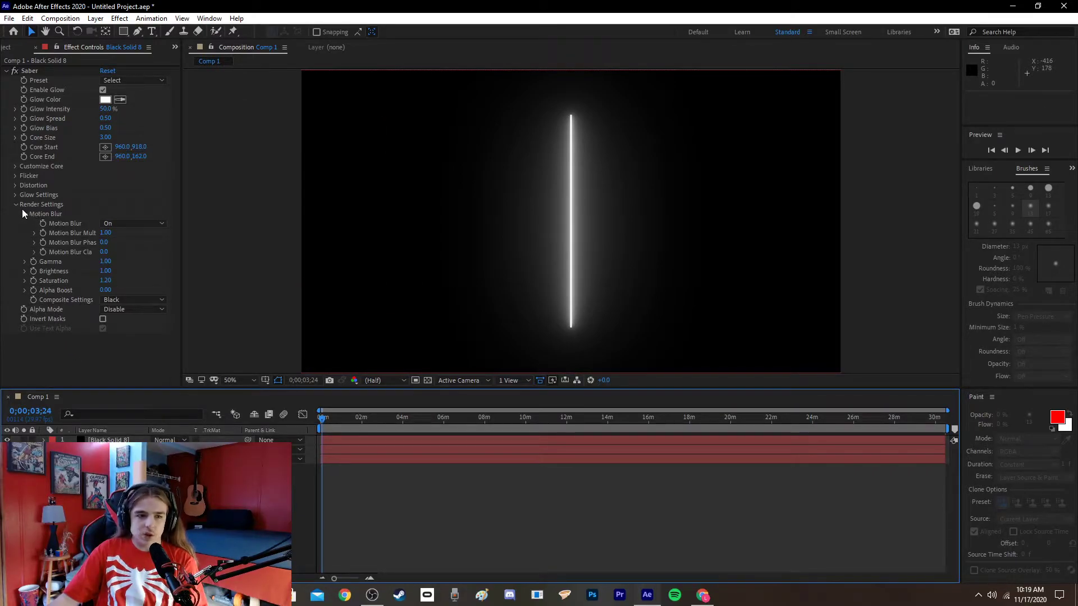
pyautogui.click(124, 301)
pyautogui.click(129, 311)
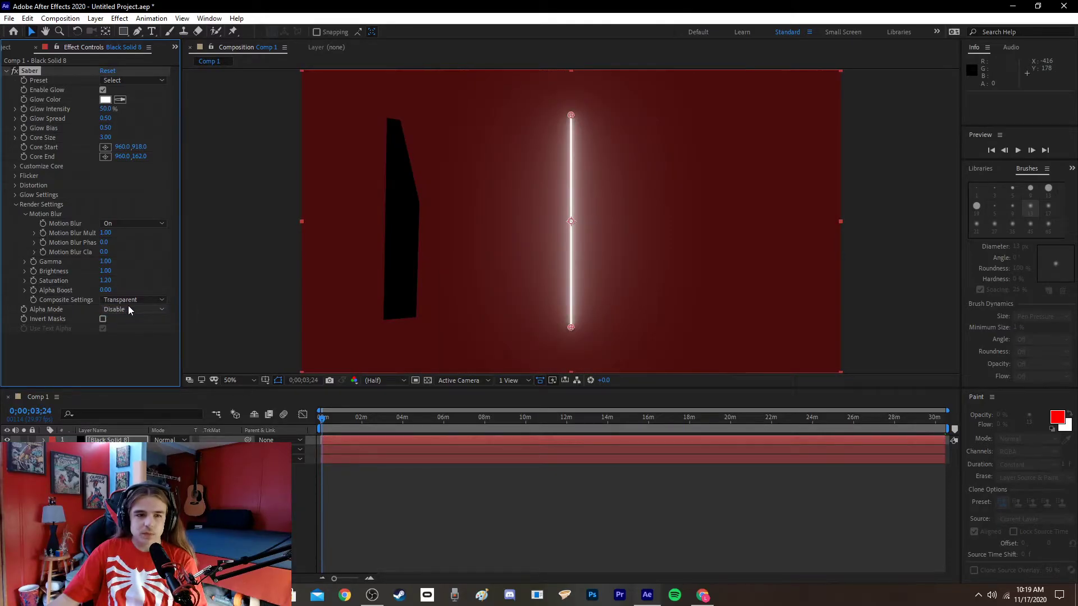
pyautogui.click(15, 203)
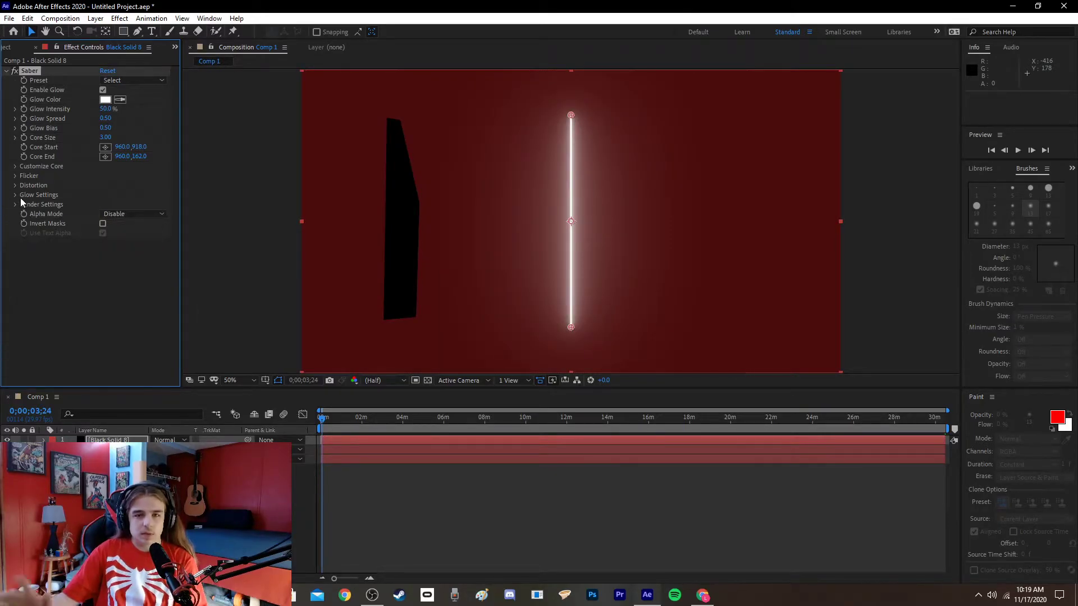
pyautogui.click(8, 459)
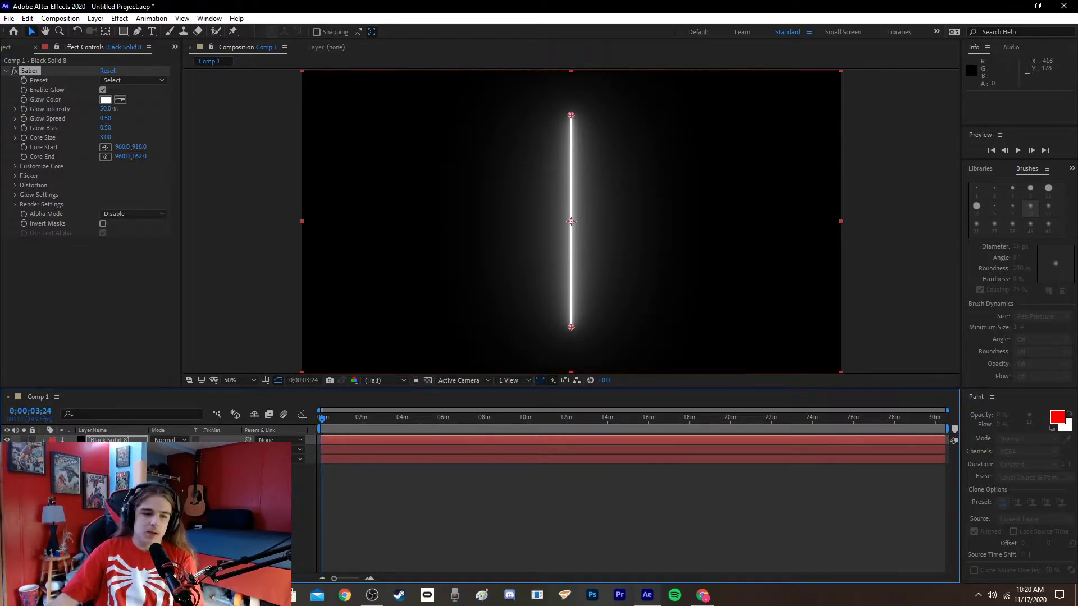
# - Copy the blade-shaped mask from Black Solid 7 onto Black Solid 8
pyautogui.click(109, 449)
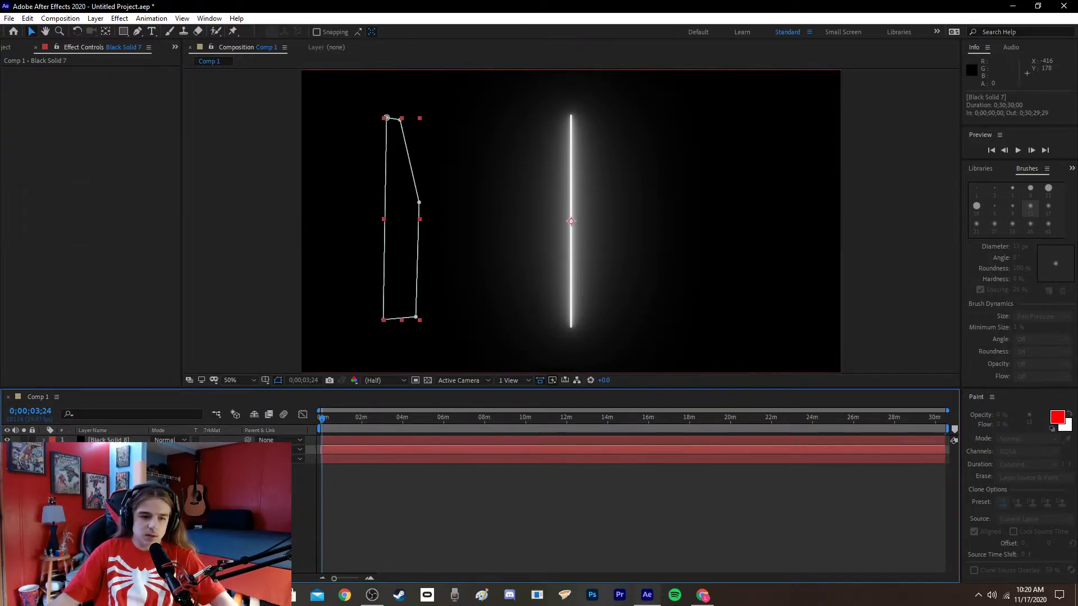
pyautogui.press('m')
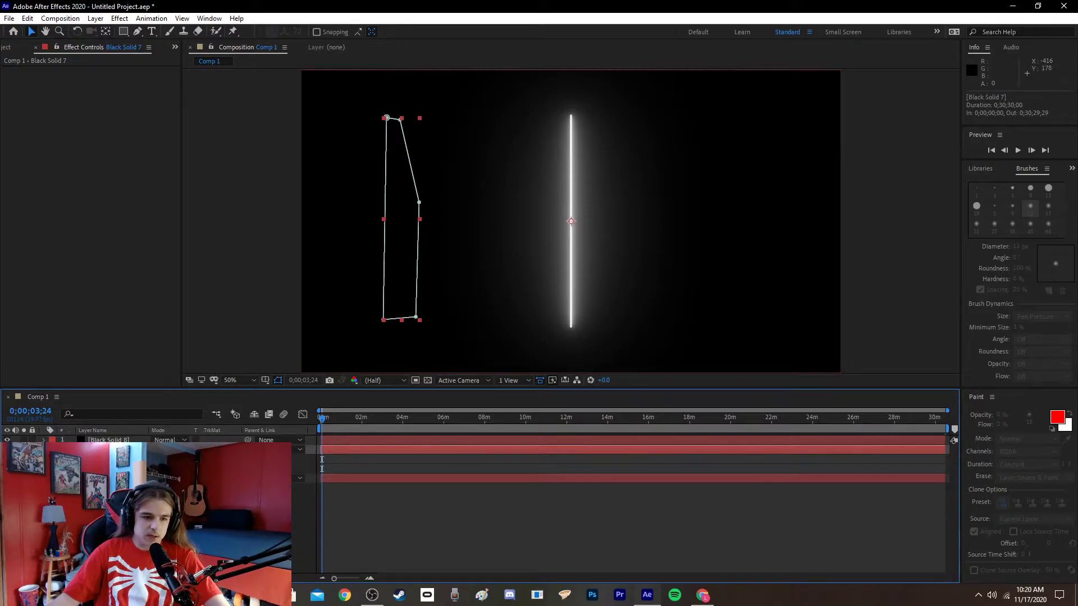
pyautogui.click(100, 440)
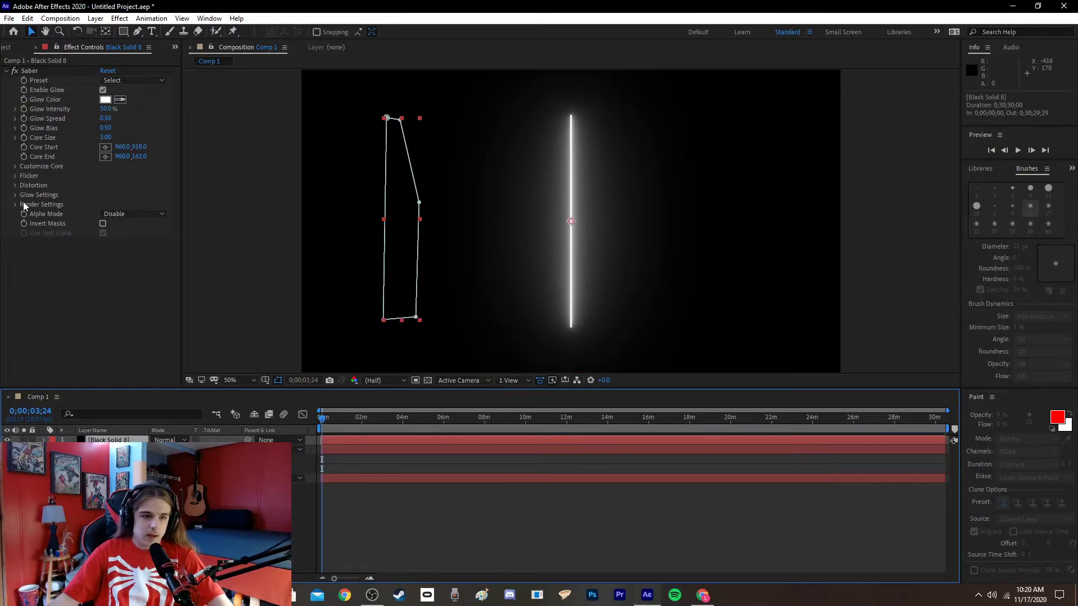
# - Set the Core Type of Black Solid 8's Saber effect to Layer Masks so that the glow follows the blade outline
pyautogui.click(15, 167)
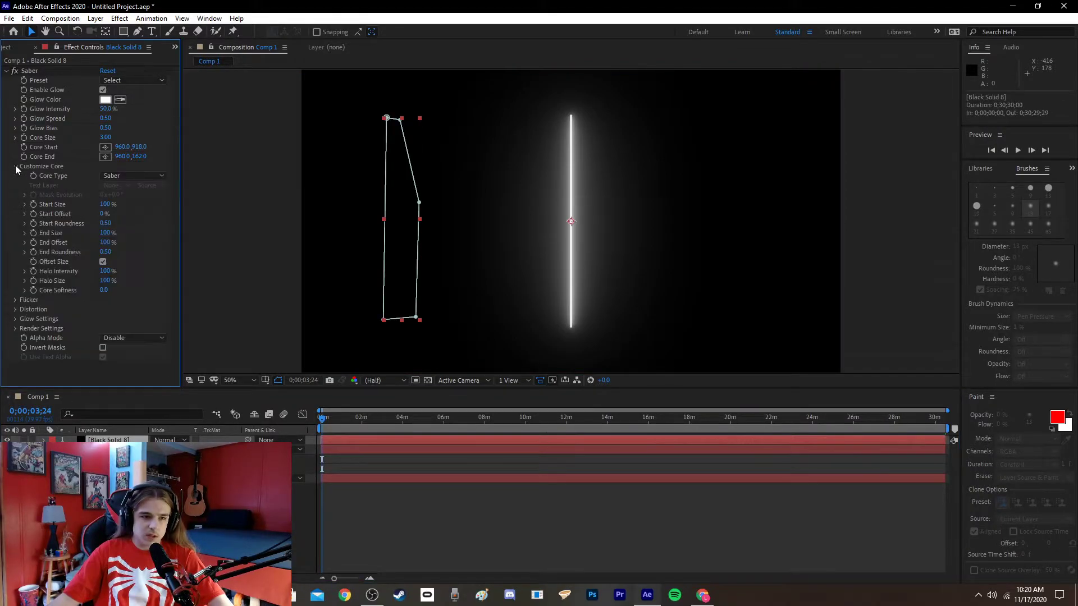
pyautogui.click(108, 177)
pyautogui.click(120, 198)
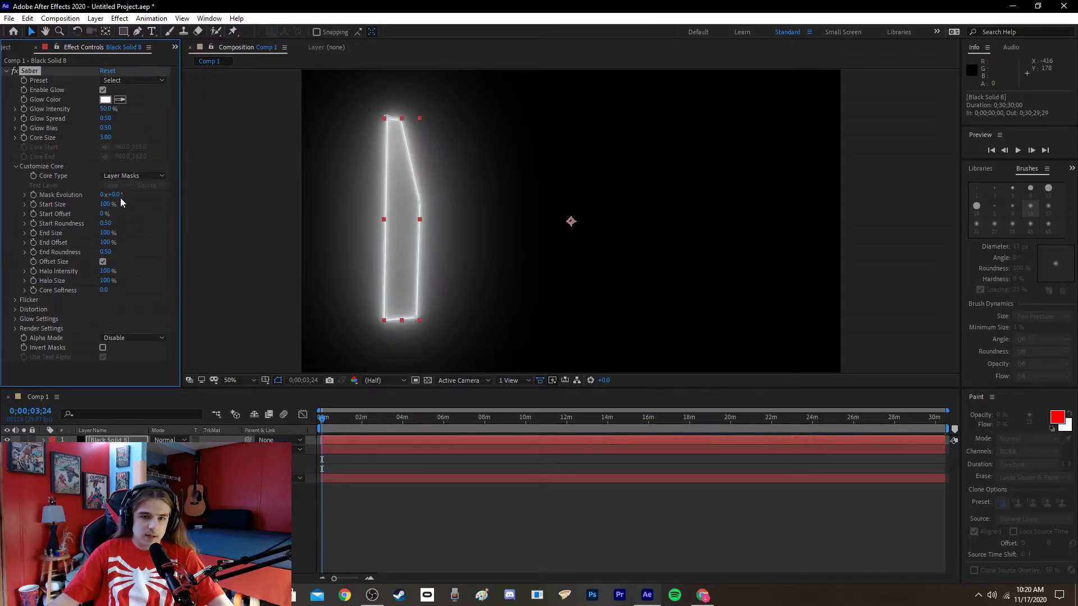
pyautogui.click(15, 166)
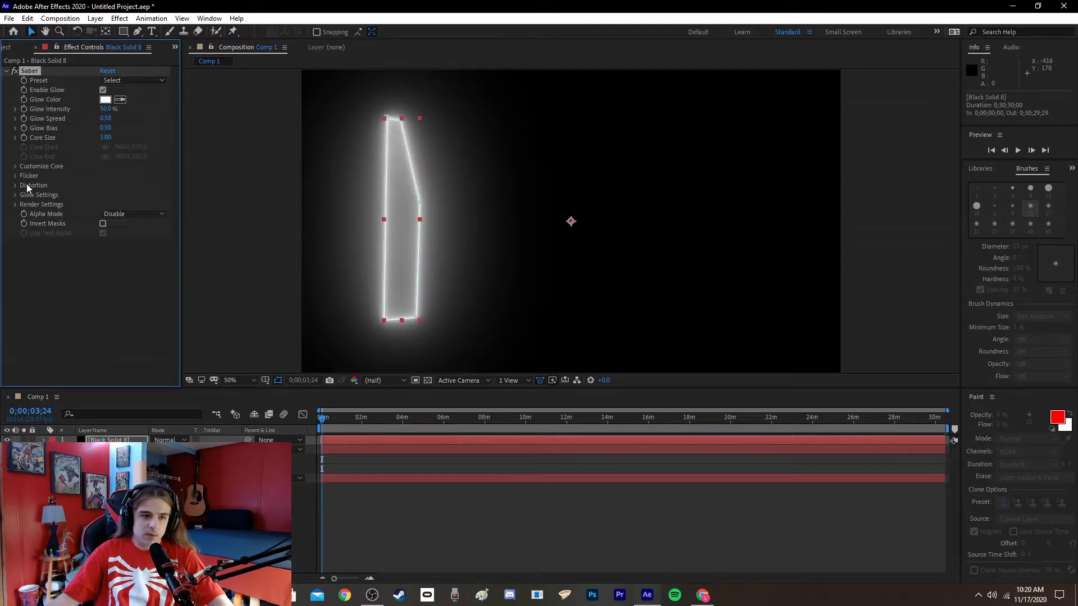
pyautogui.click(146, 506)
pyautogui.click(44, 449)
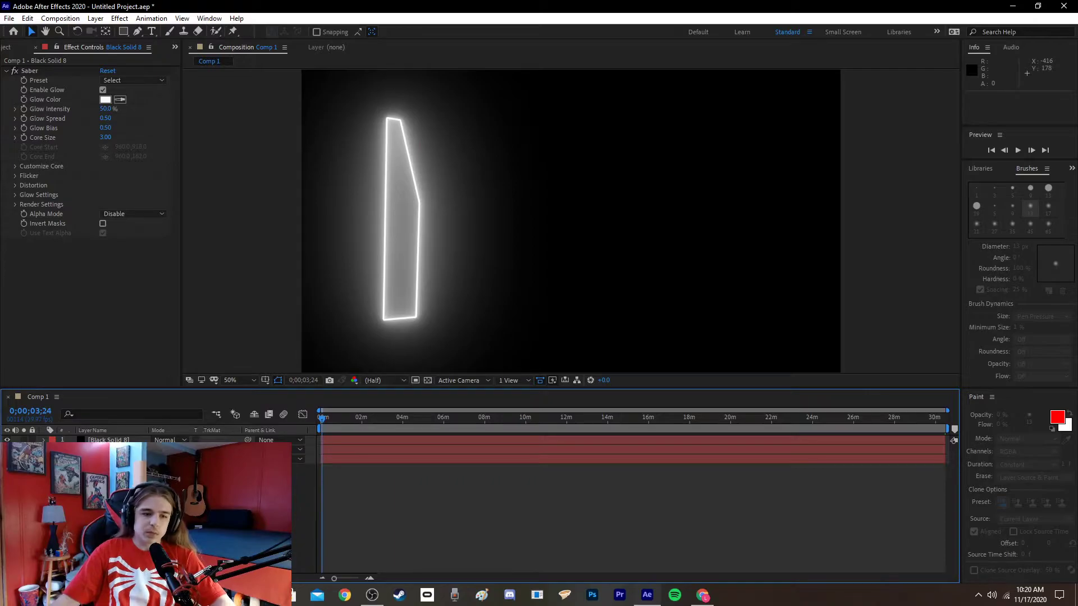
# - Try the Patronus preset on Black Solid 8's Saber effect with a white (FFFFFF) glow color
pyautogui.click(110, 440)
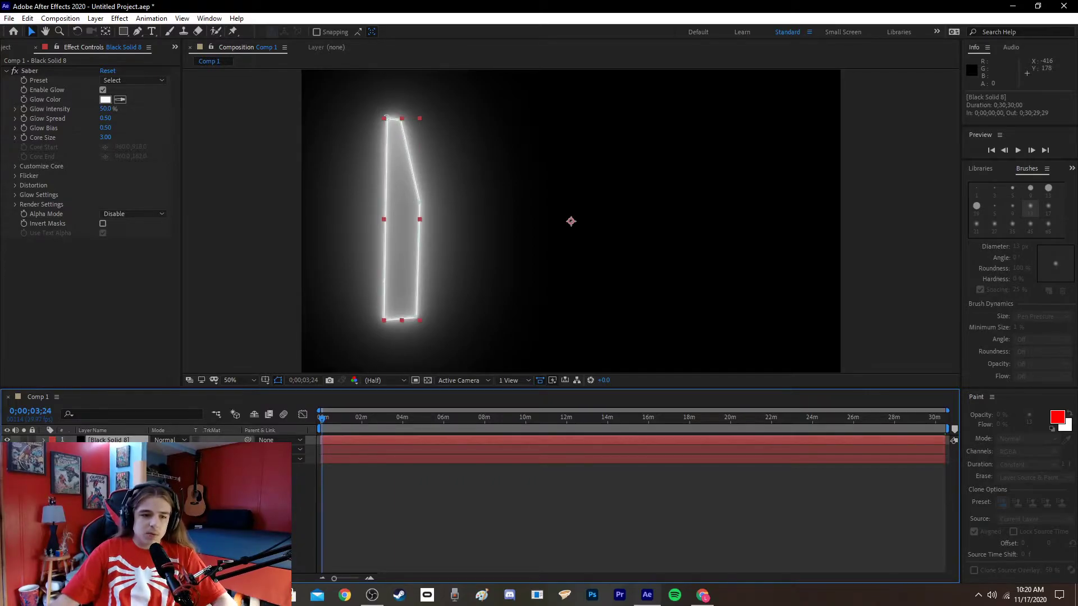
pyautogui.click(116, 82)
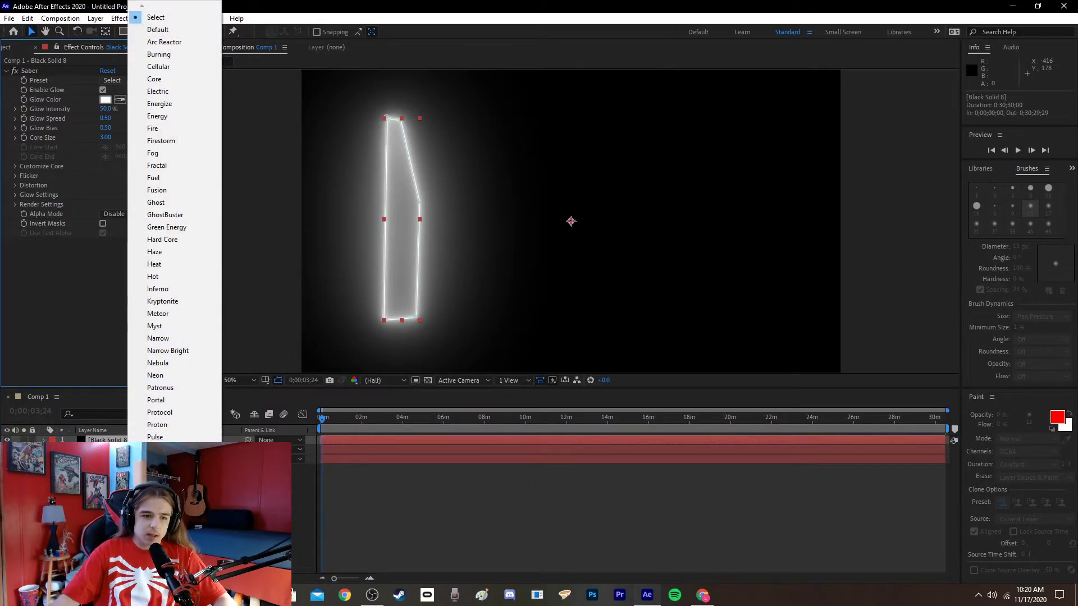
pyautogui.click(160, 388)
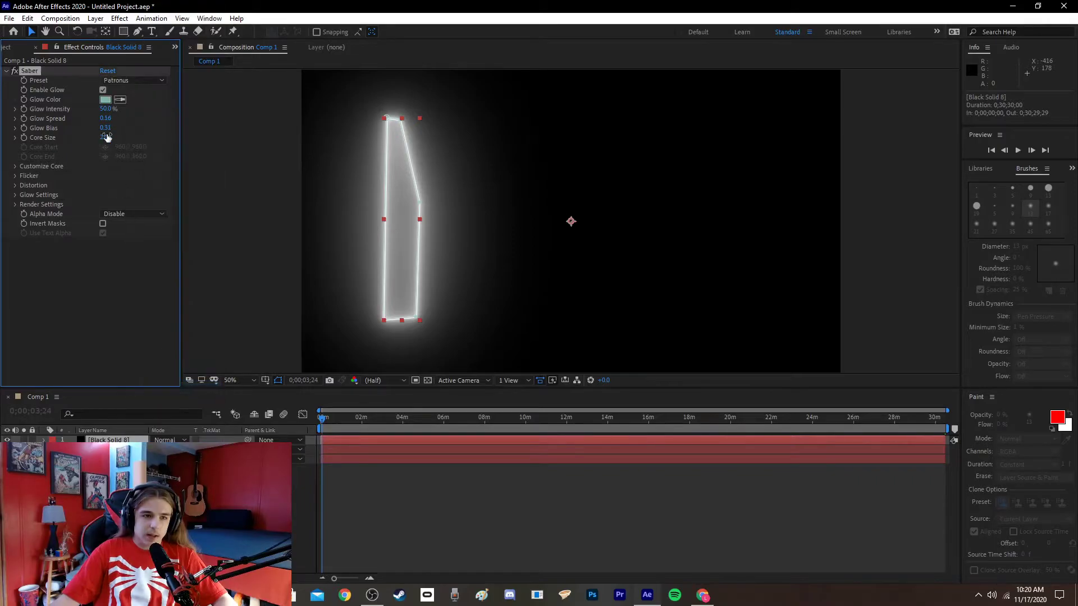
pyautogui.click(105, 99)
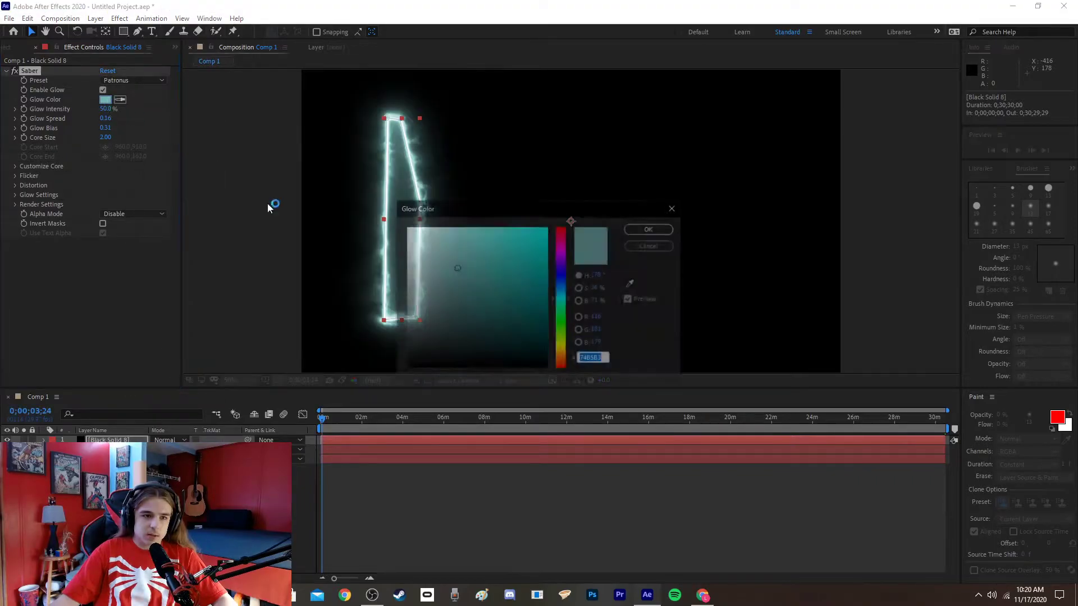
pyautogui.click(651, 229)
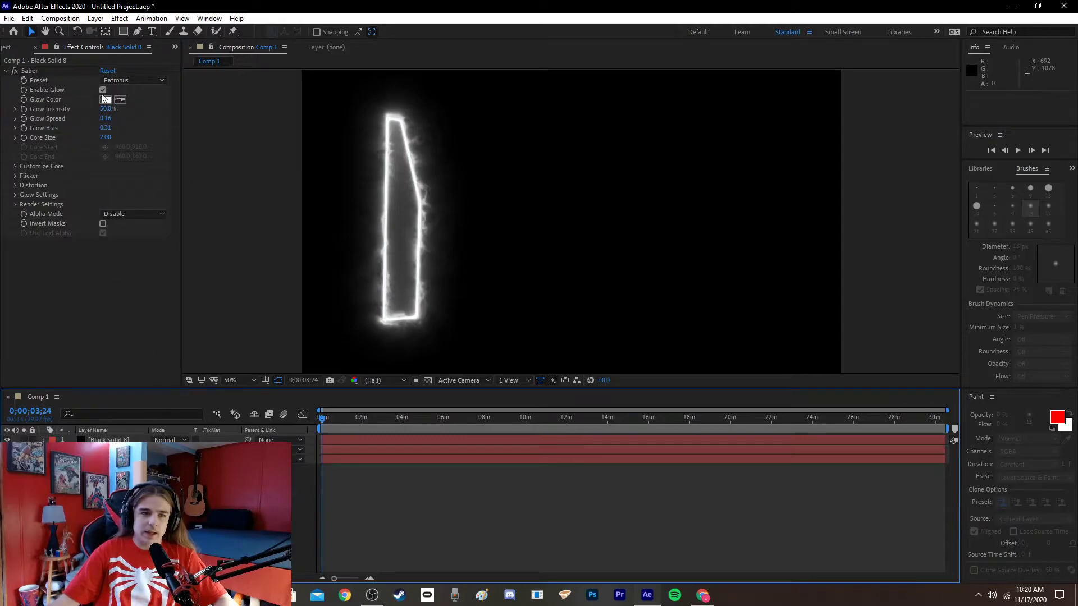
# - Set the Saber preset to Default and its glow color to white (FFFFFF)
pyautogui.click(123, 81)
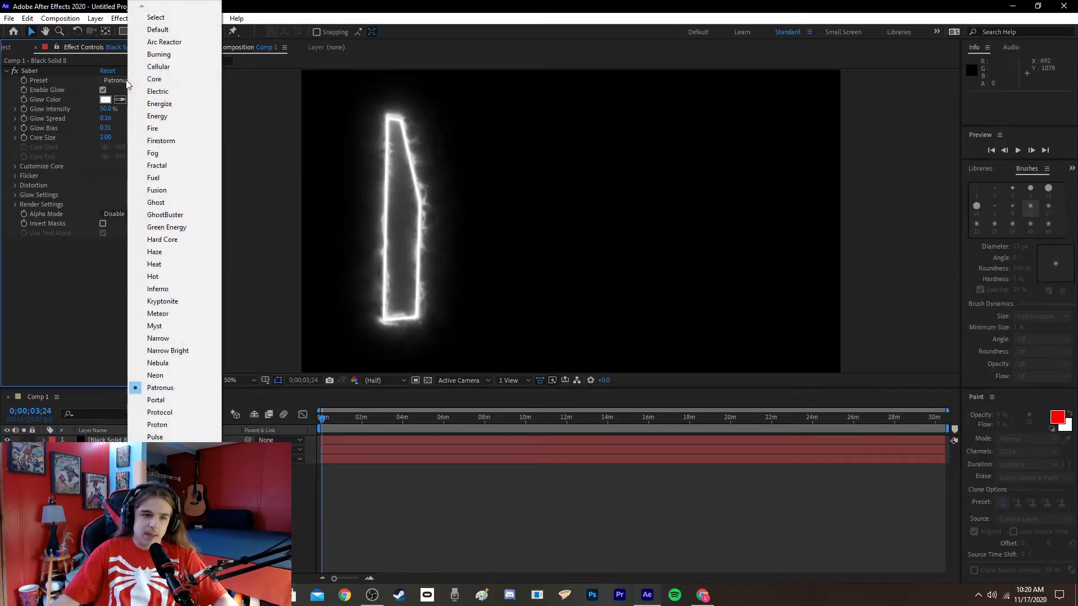
pyautogui.click(156, 29)
pyautogui.click(106, 99)
pyautogui.moveTo(410, 231); pyautogui.dragTo(328, 149)
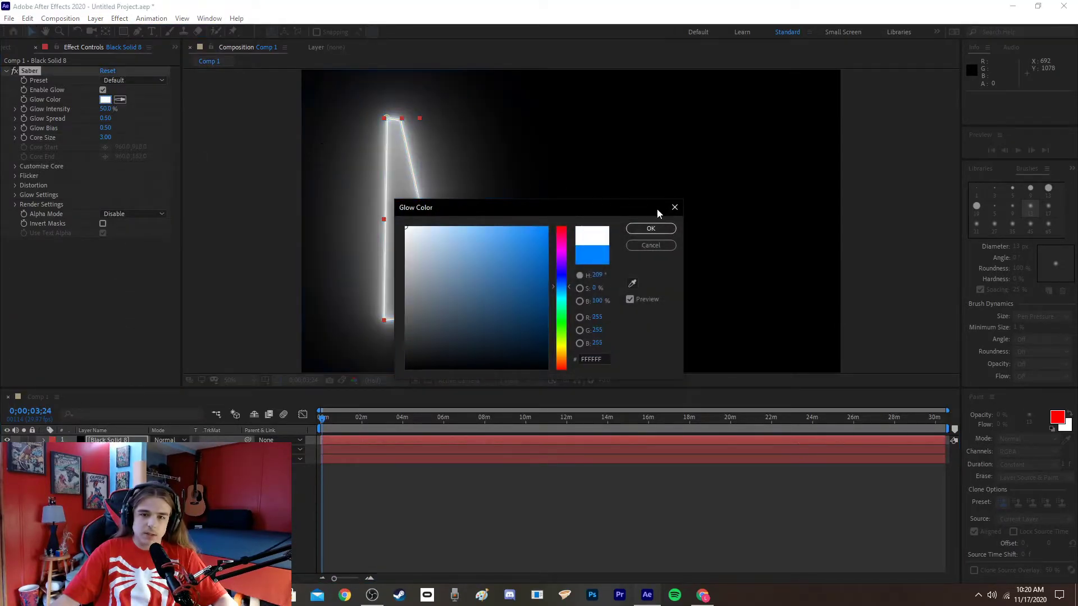
pyautogui.click(649, 229)
pyautogui.click(404, 505)
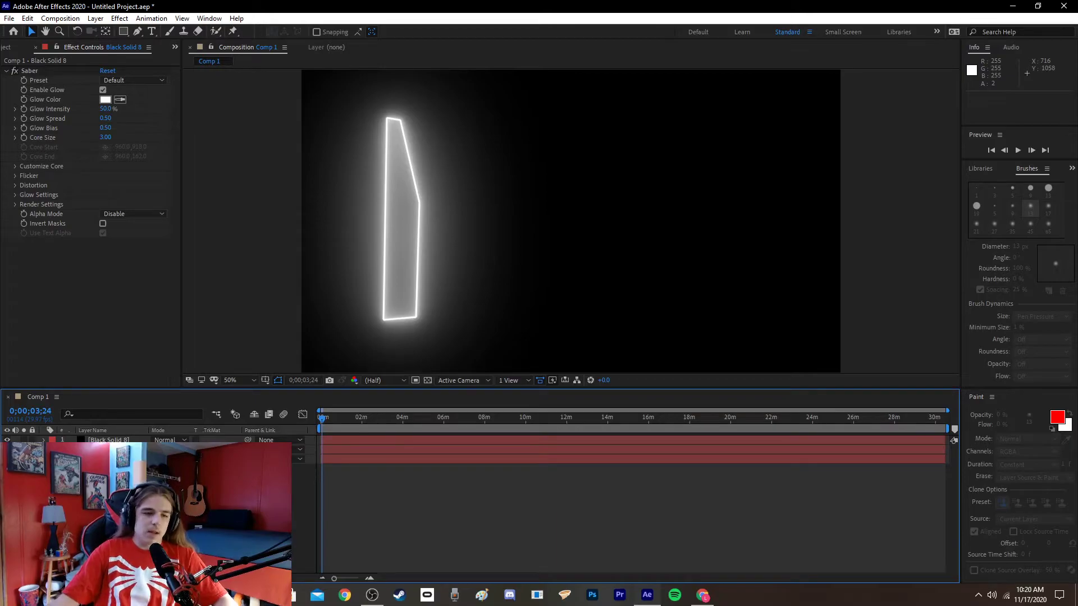
# - Duplicate Black Solid 8 and Black Solid 7, and place both duplicates at the top of the layer stack
pyautogui.click(110, 440)
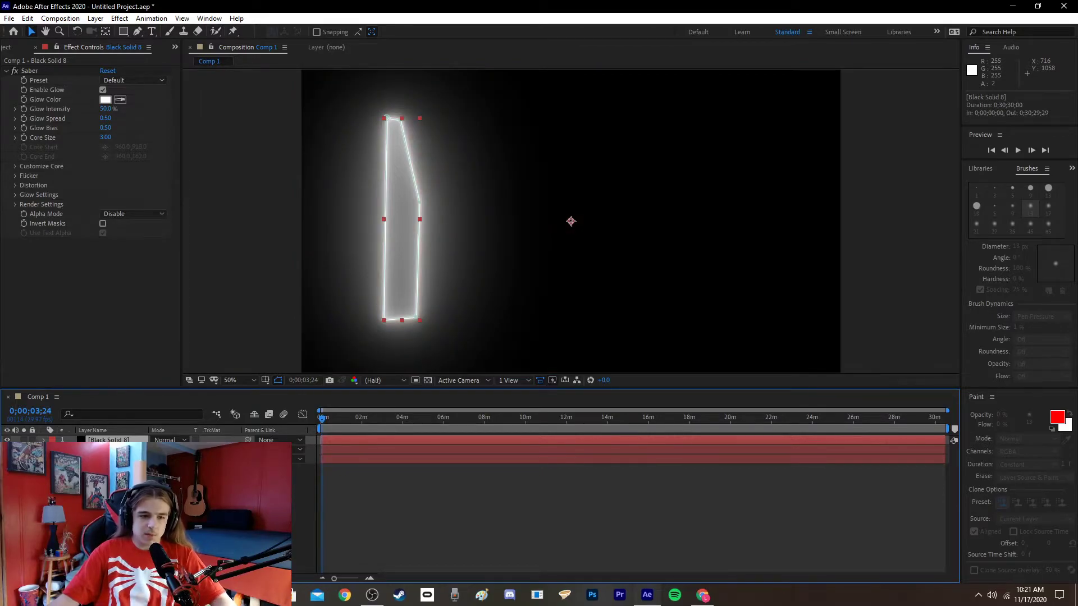
pyautogui.keyDown('shift'); pyautogui.click(110, 449); pyautogui.keyUp('shift')
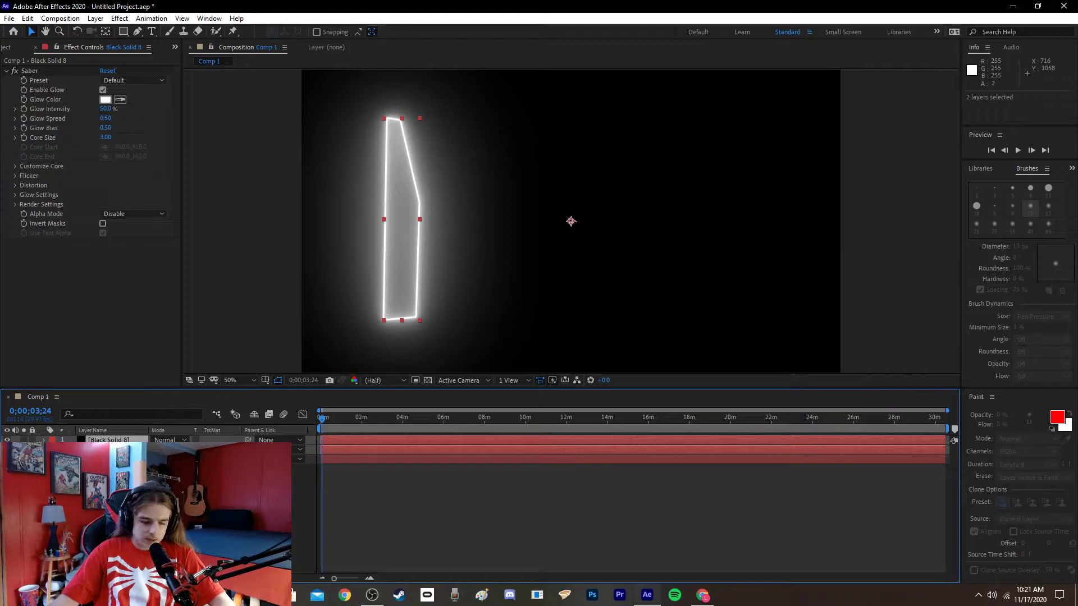
pyautogui.hotkey('ctrl', 'd')
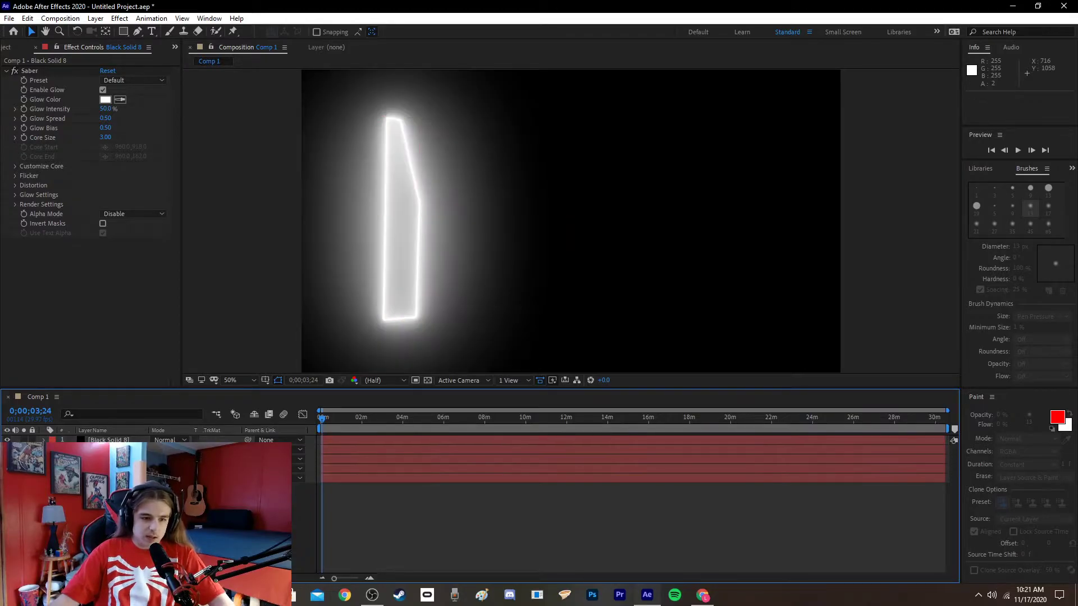
pyautogui.moveTo(110, 458); pyautogui.dragTo(110, 445)
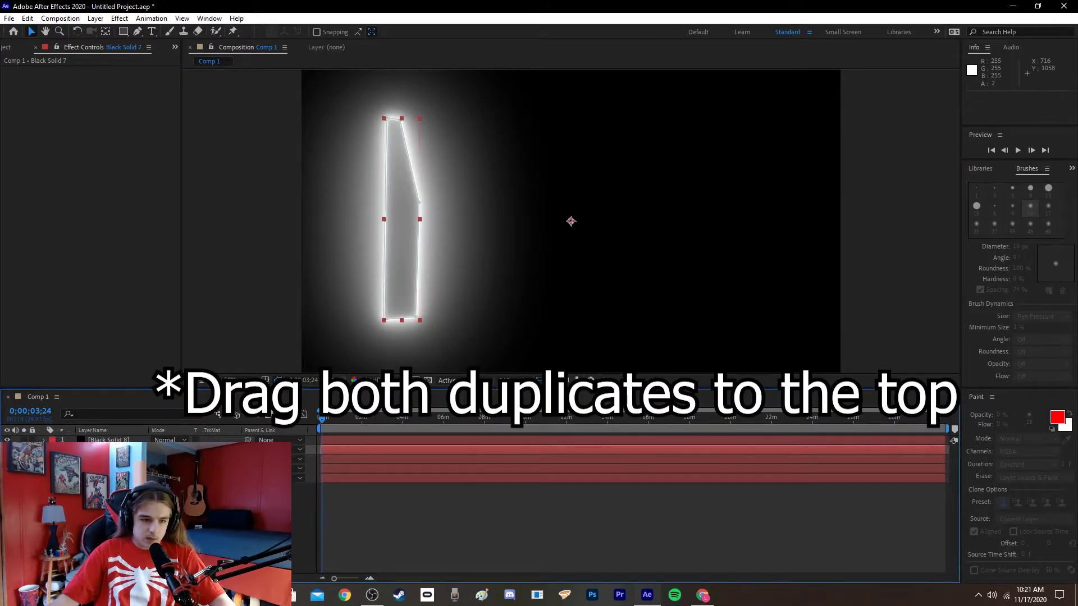
pyautogui.click(109, 440)
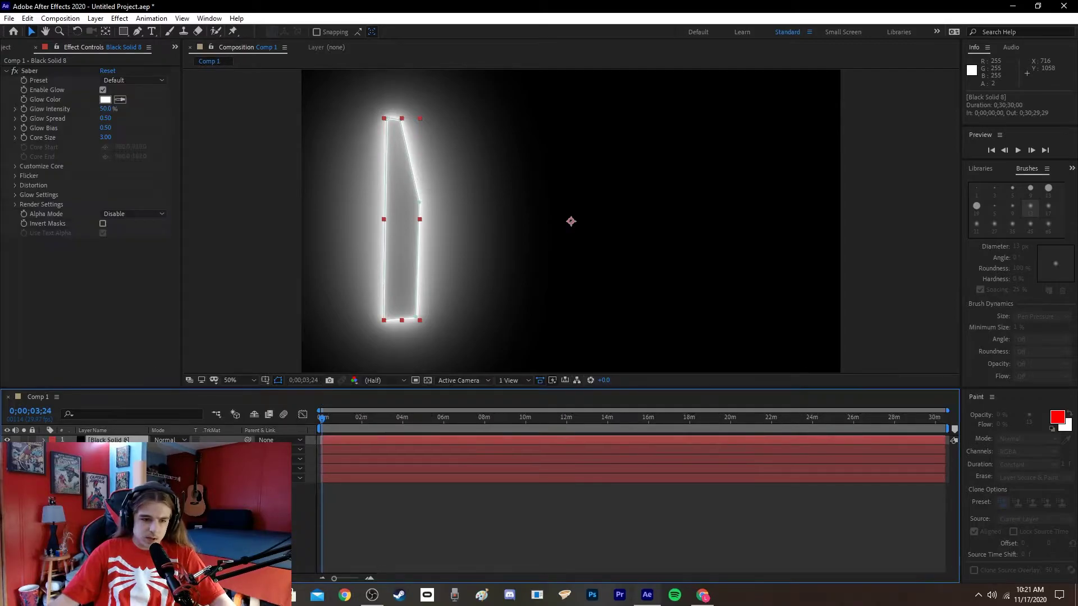
pyautogui.keyDown('shift'); pyautogui.click(109, 449); pyautogui.keyUp('shift')
pyautogui.hotkey('ctrl', 'shift', 'a')
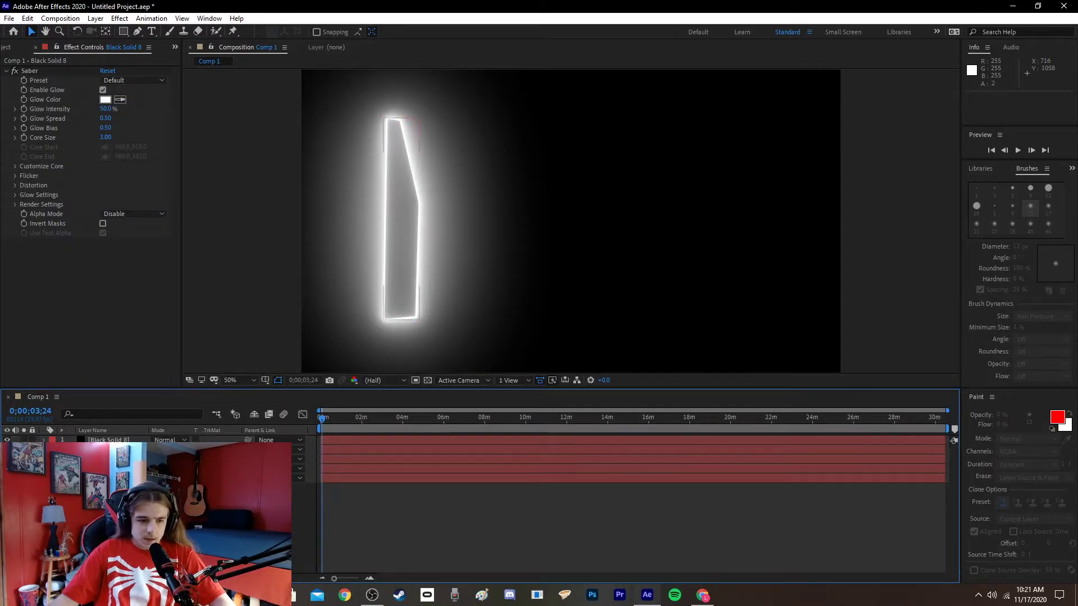
# - Set the Core Distortion type to Energy in the Saber effect of the topmost Black Solid 8 layer
pyautogui.click(109, 439)
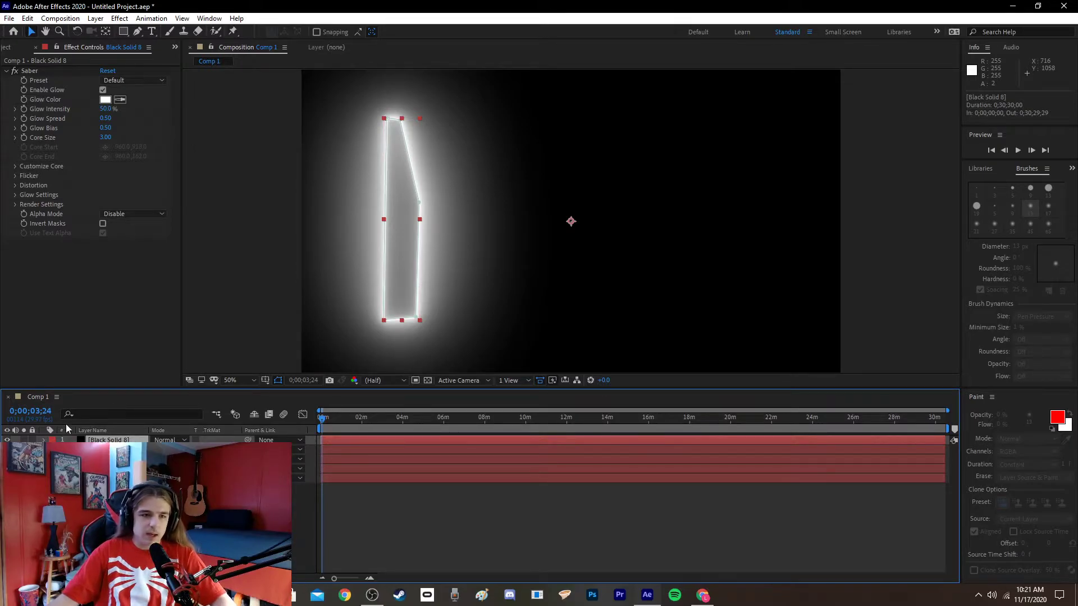
pyautogui.click(122, 82)
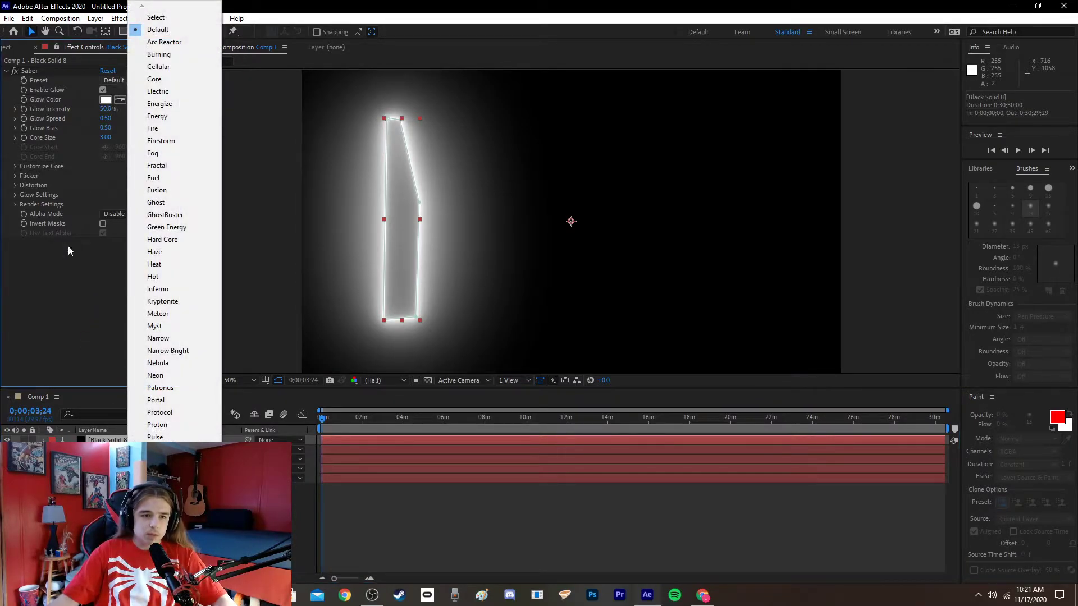
pyautogui.click(68, 292)
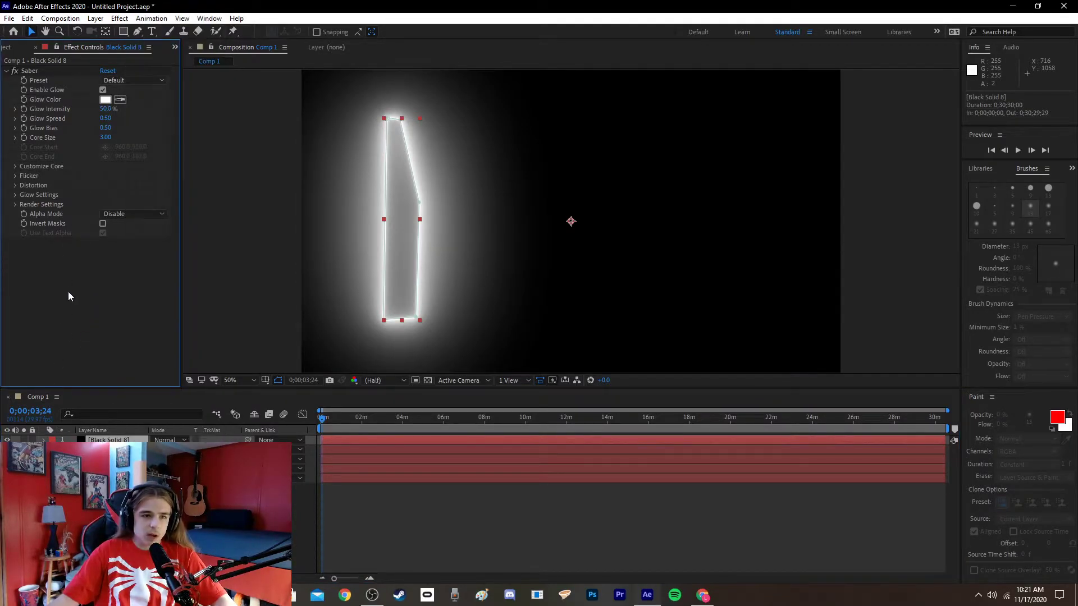
pyautogui.click(14, 185)
pyautogui.click(25, 204)
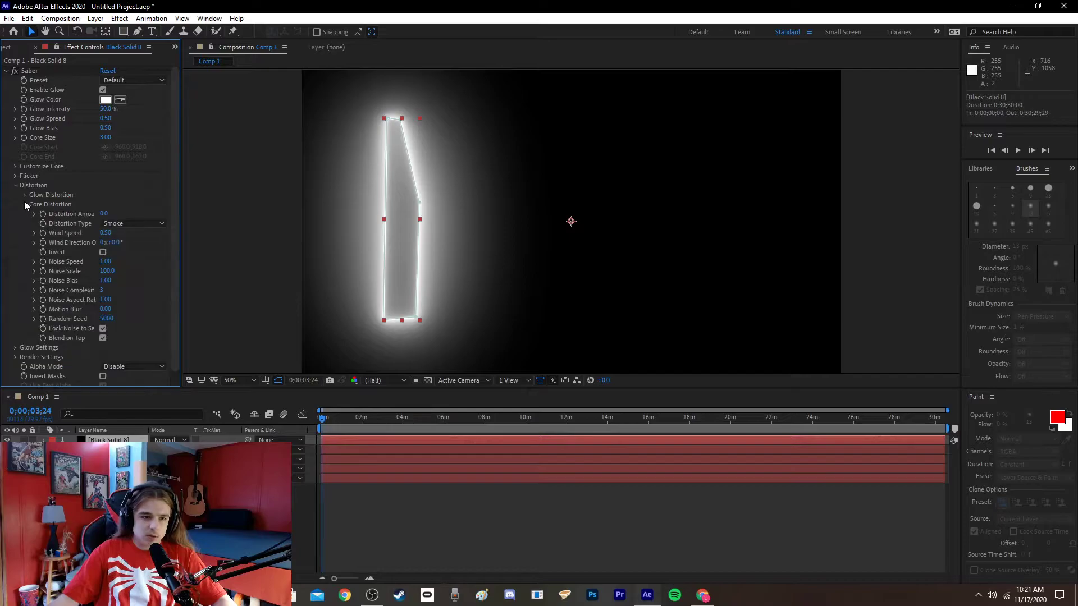
pyautogui.click(112, 224)
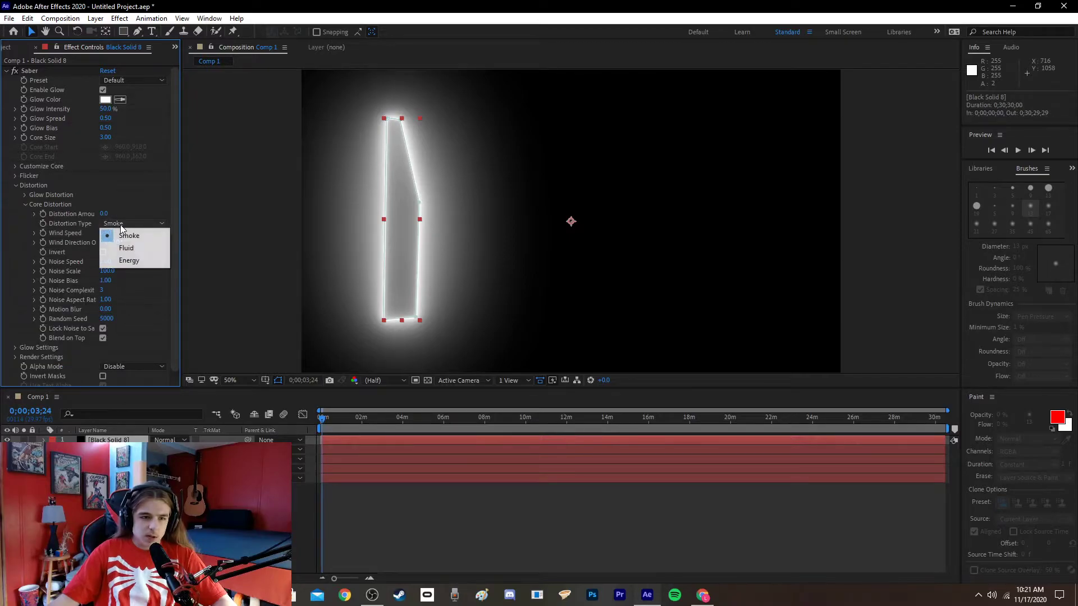
pyautogui.click(123, 261)
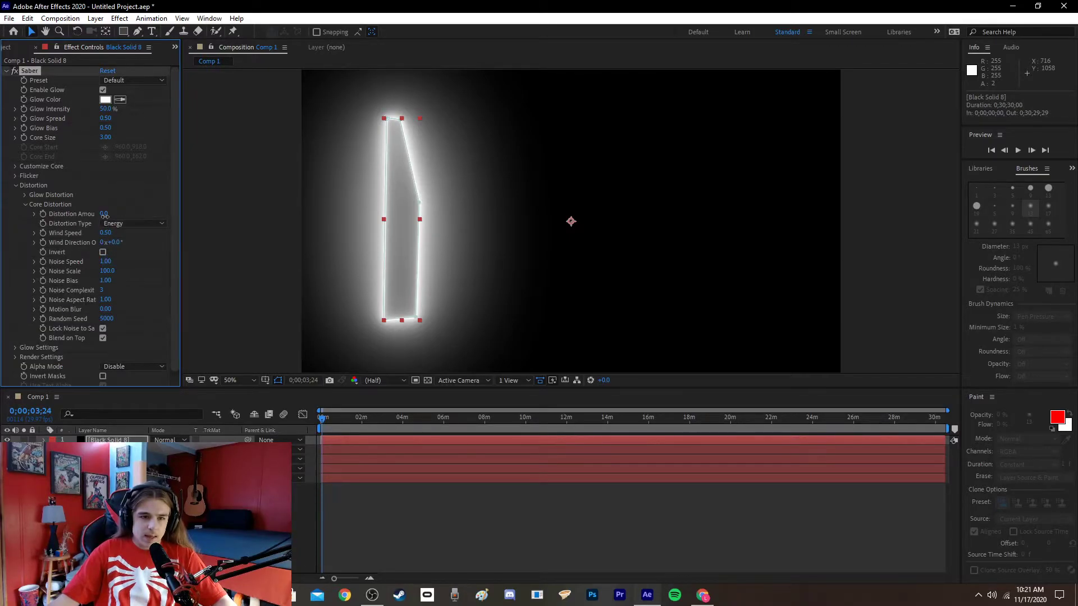
# - Set Saber's core Distortion Amount to 40 and Noise Scale to 102 on the topmost layer
pyautogui.moveTo(107, 216); pyautogui.dragTo(125, 214)
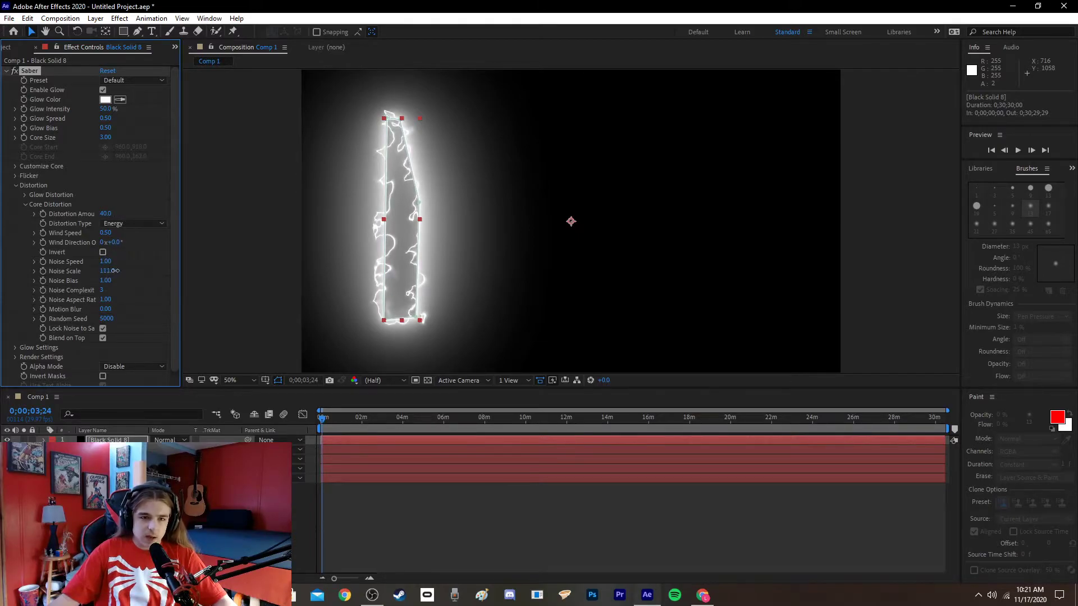
pyautogui.moveTo(115, 271); pyautogui.dragTo(101, 264)
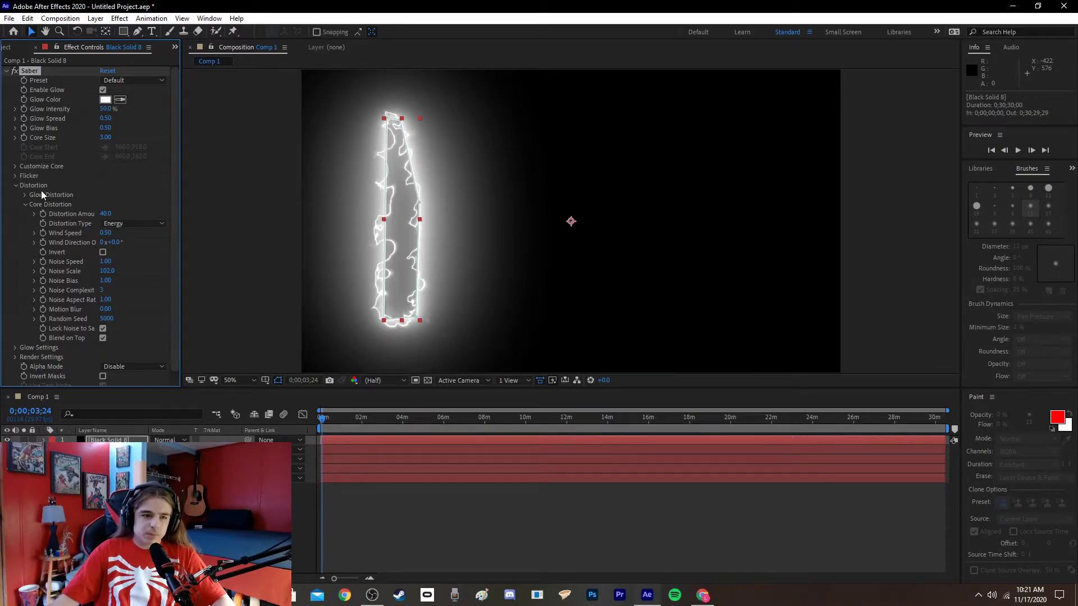
pyautogui.click(15, 185)
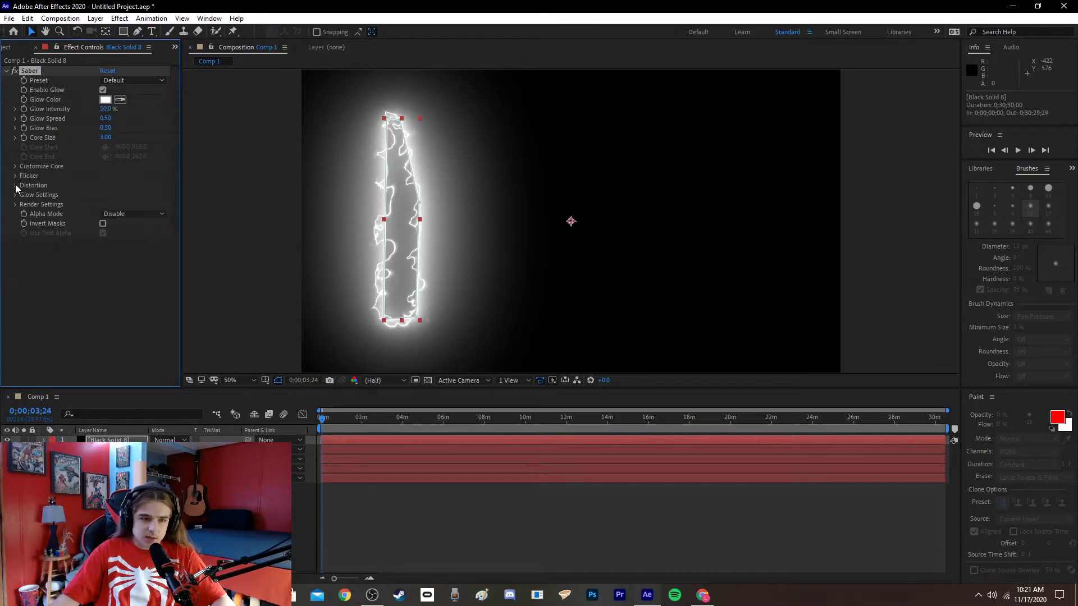
# - Pre-compose the duplicated Black Solid 8 and Black Solid 7 layers at the top of the stack, with the background layer hidden
pyautogui.click(169, 505)
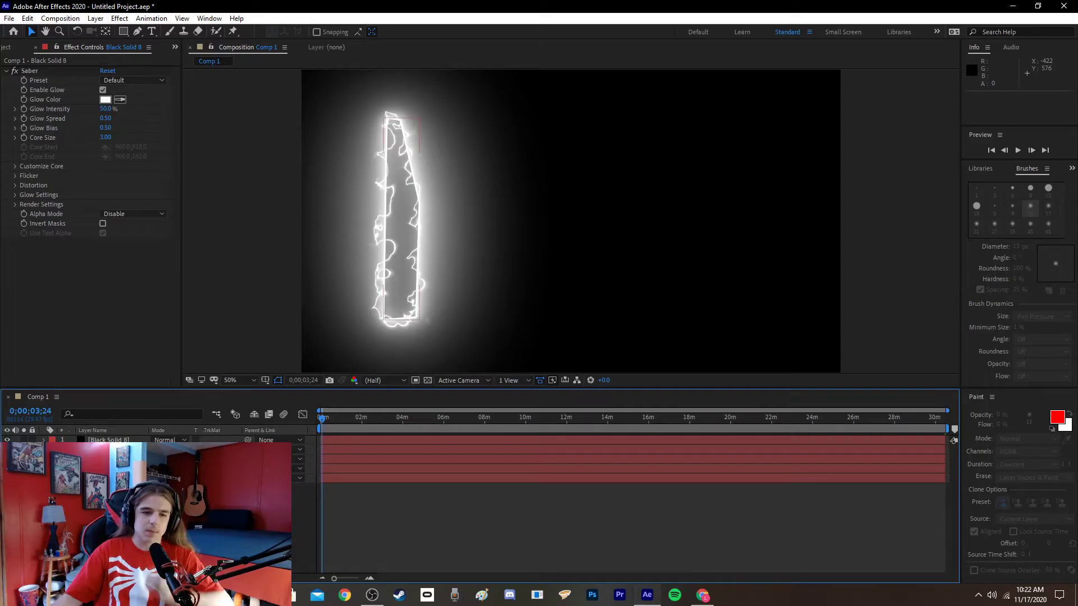
pyautogui.click(109, 449)
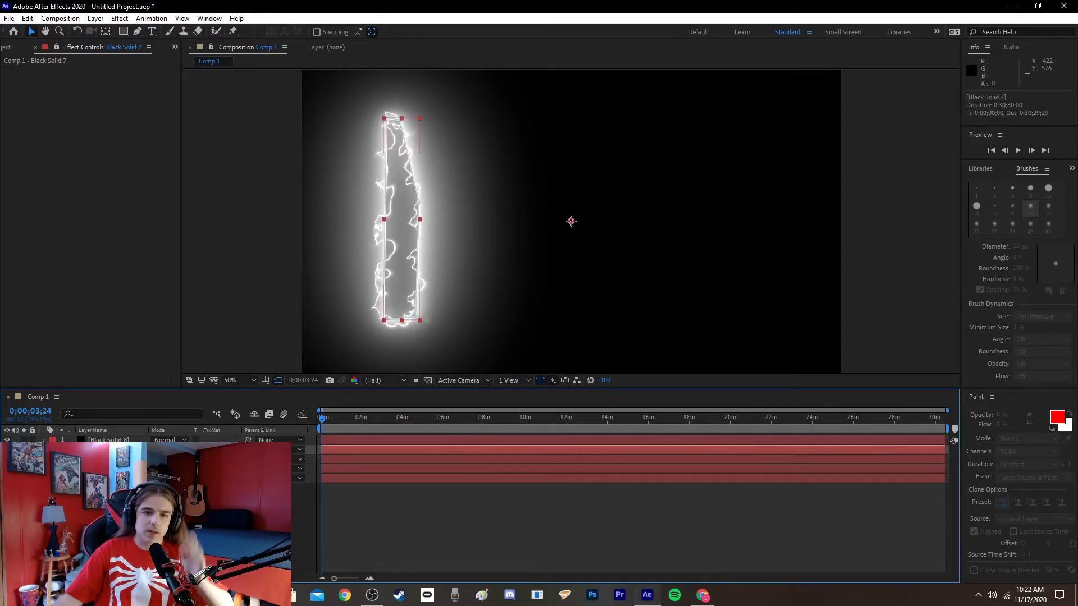
pyautogui.hotkey('ctrl', 'Up')
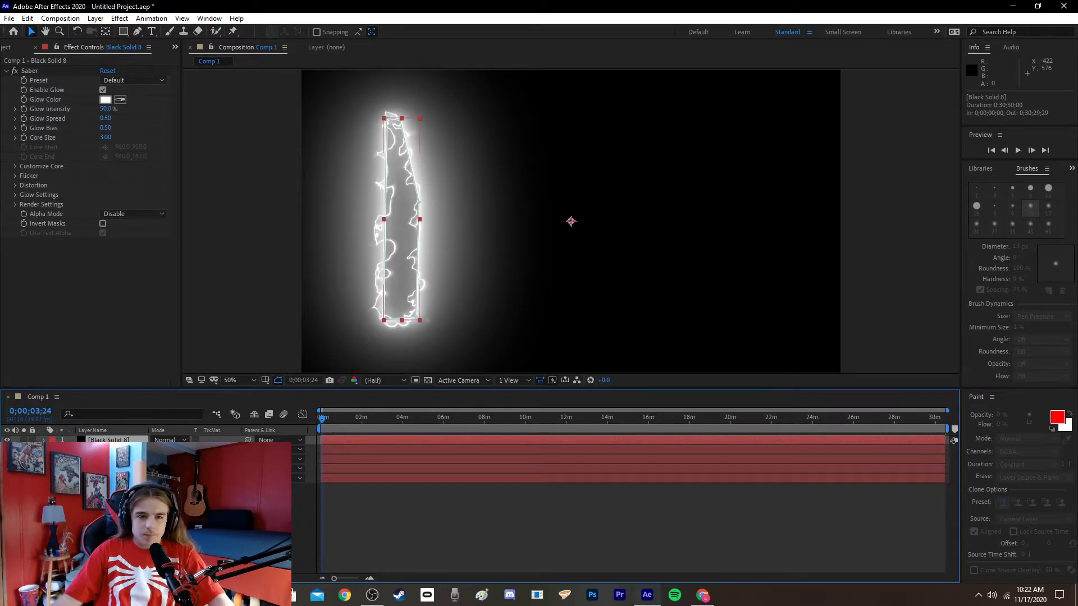
pyautogui.hotkey('ctrl', 'Down')
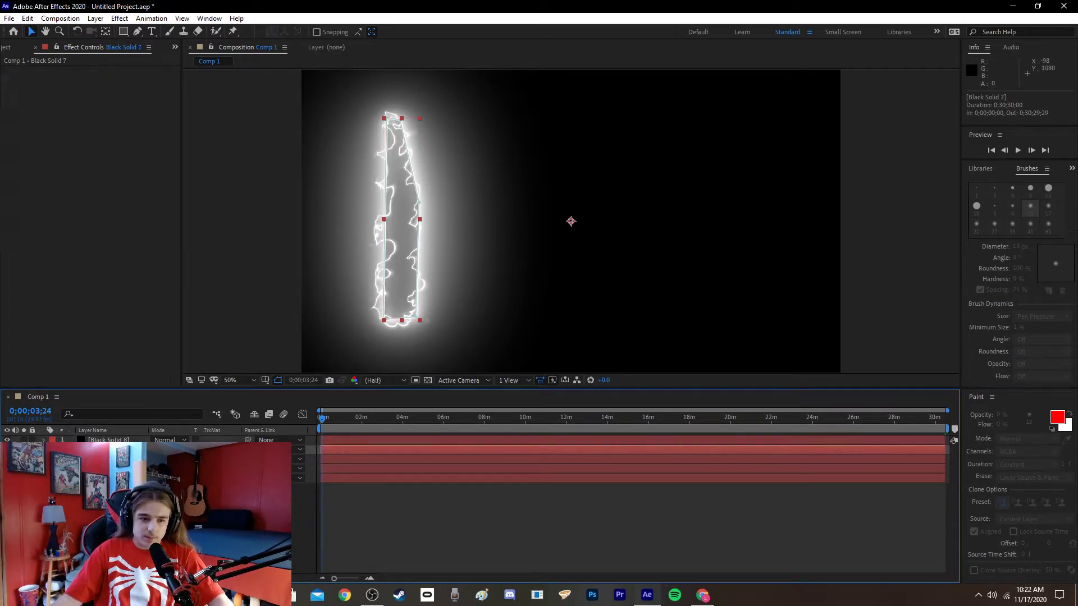
pyautogui.hotkey('ctrl', 'shift', 'Up')
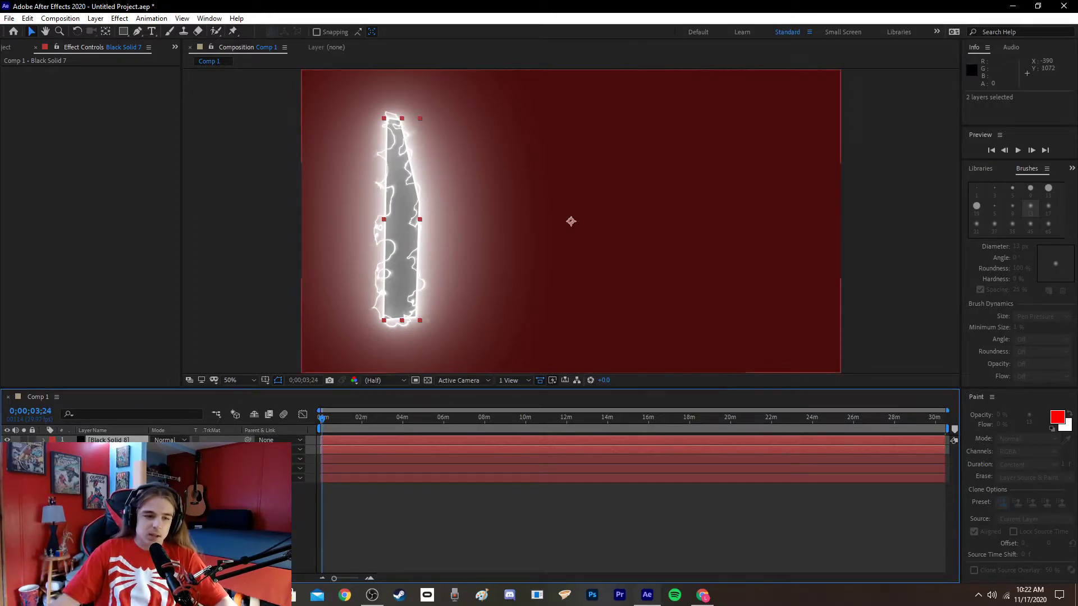
pyautogui.click(7, 478)
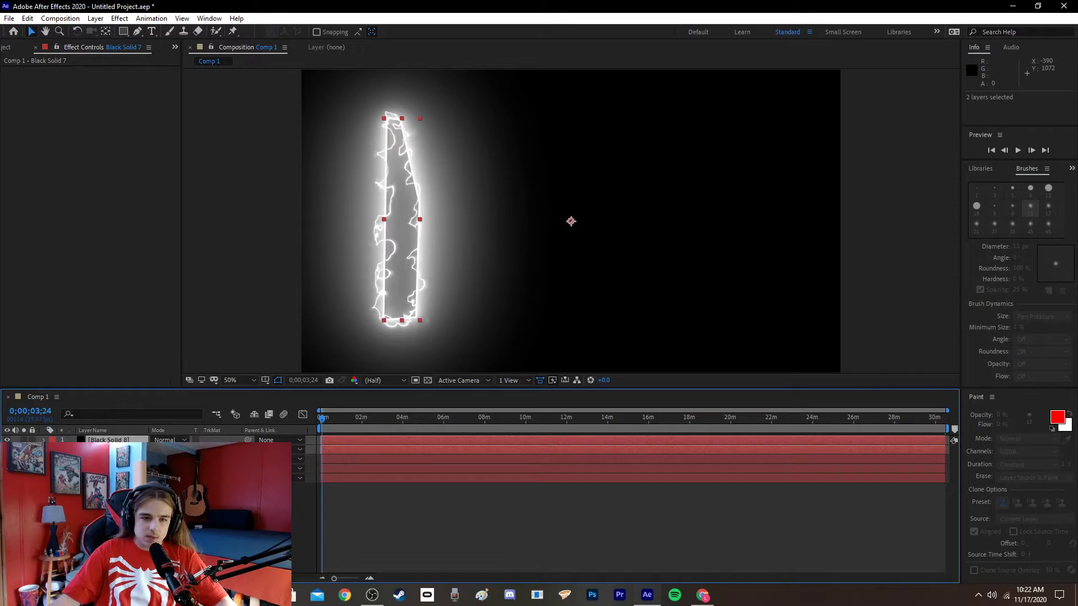
pyautogui.rightClick(100, 442)
pyautogui.click(180, 385)
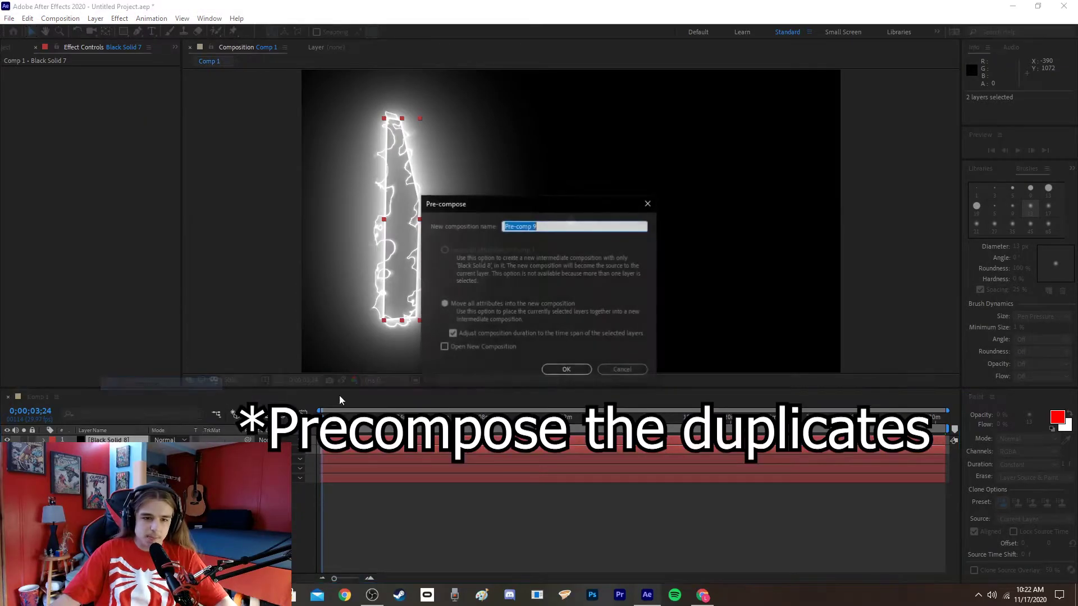
pyautogui.click(566, 370)
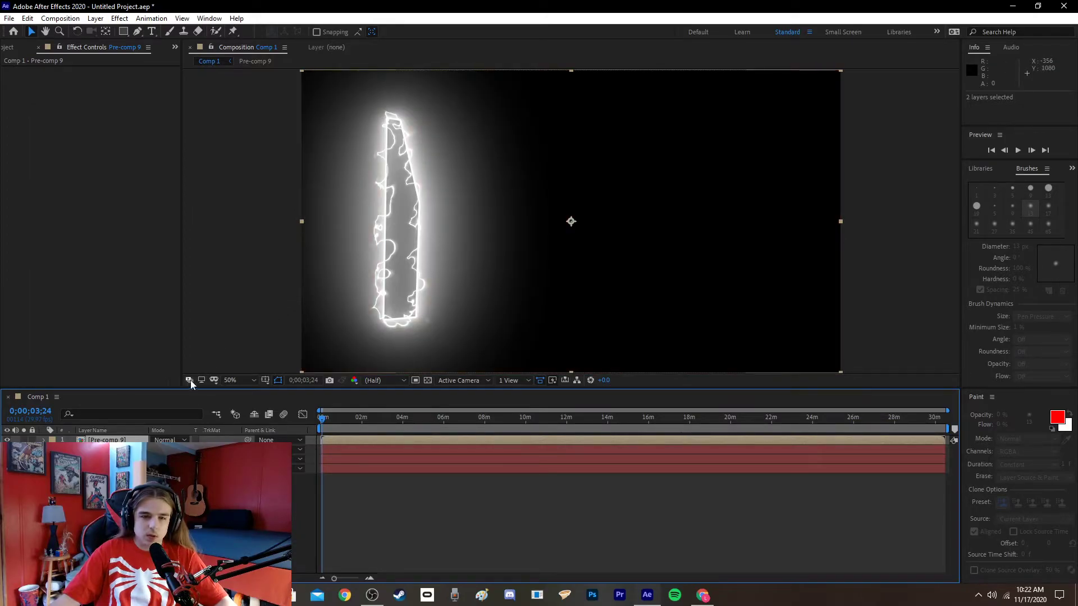
# - Copy the blade mask from the original Black Solid 8 and paste it onto the pre-comp above it
pyautogui.click(118, 449)
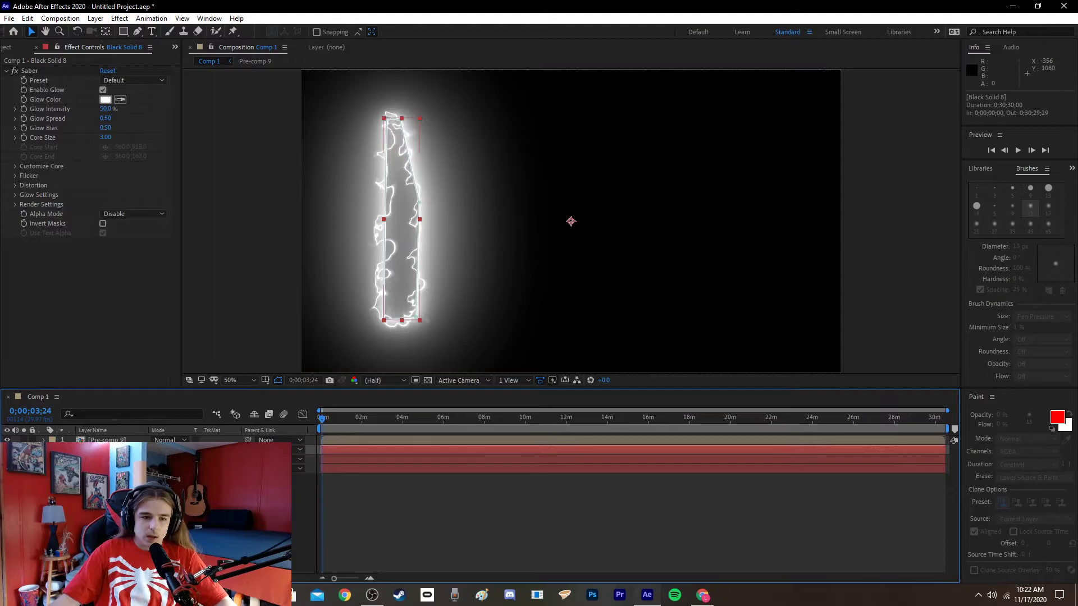
pyautogui.press('m')
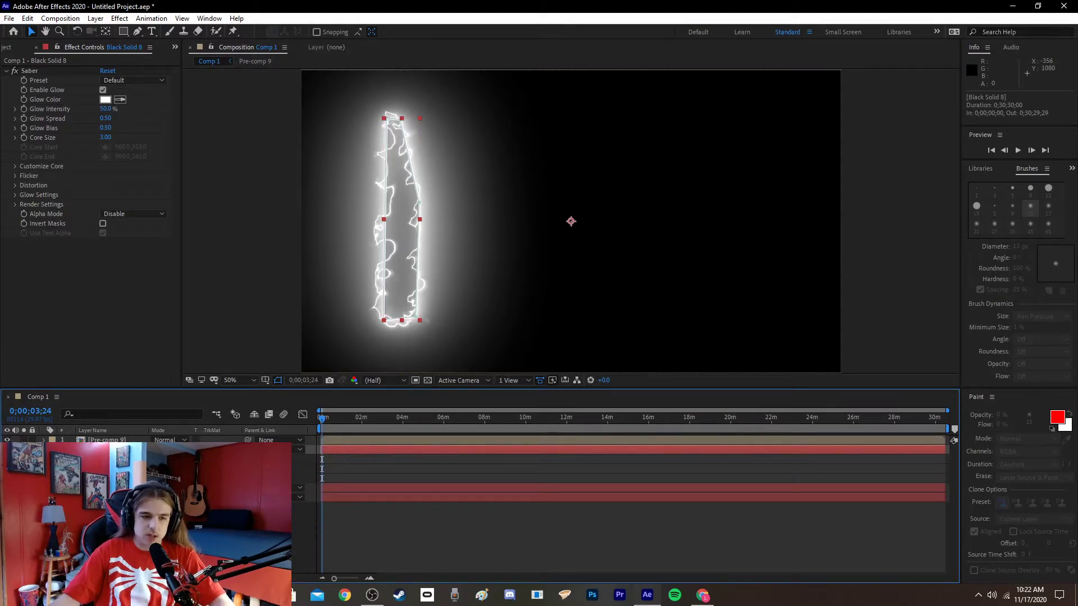
pyautogui.press('m')
pyautogui.click(107, 440)
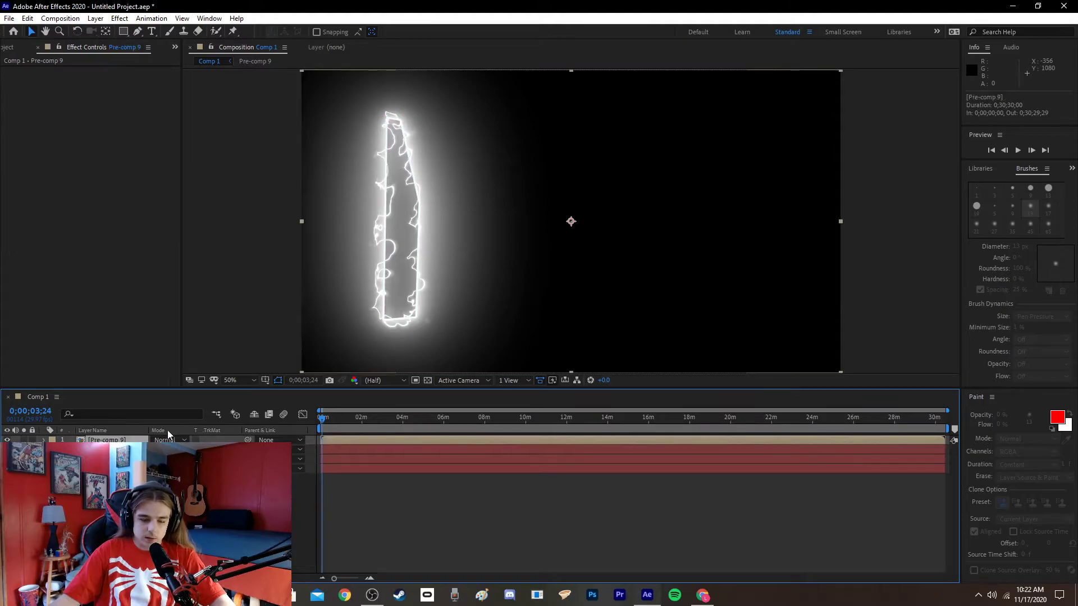
pyautogui.hotkey('ctrl', 'v')
pyautogui.press('F2')
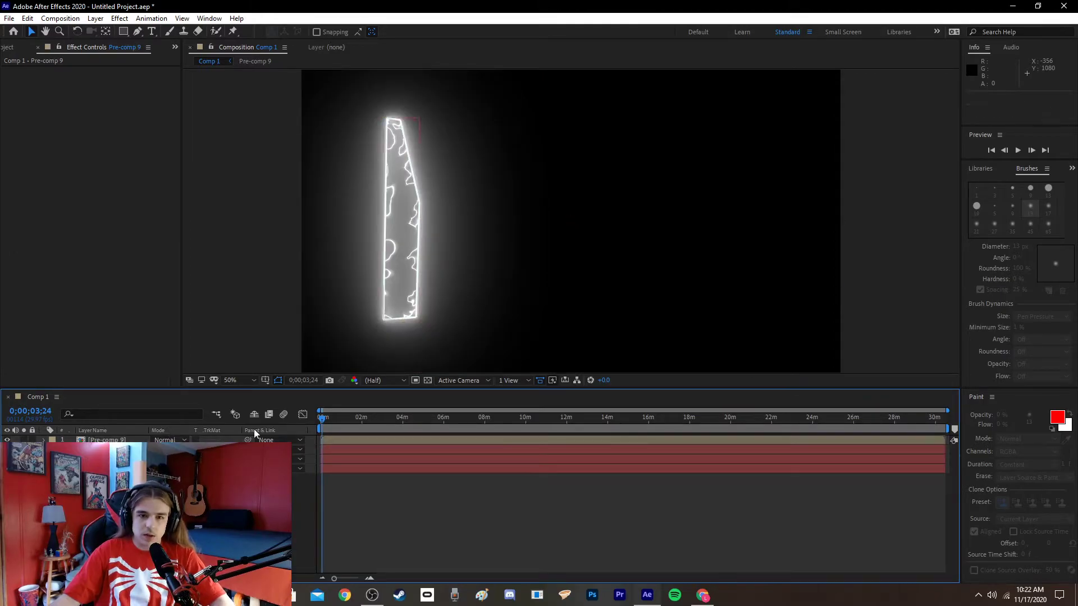
# - Preview the masked energy lines inside the blade and return the playhead to the start of the composition
pyautogui.press('space')
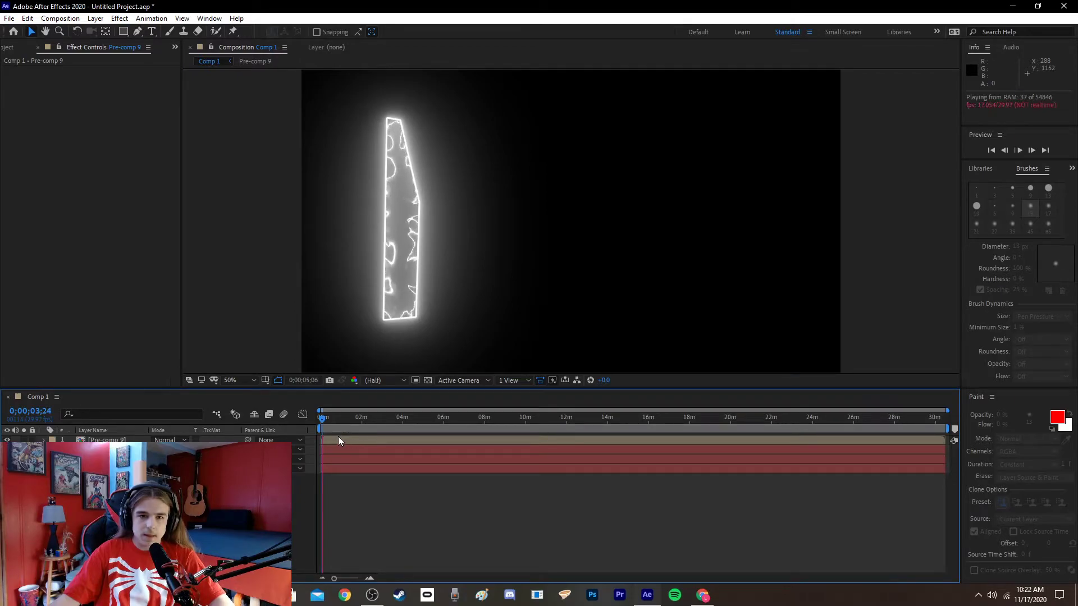
pyautogui.press('space')
pyautogui.click(315, 420)
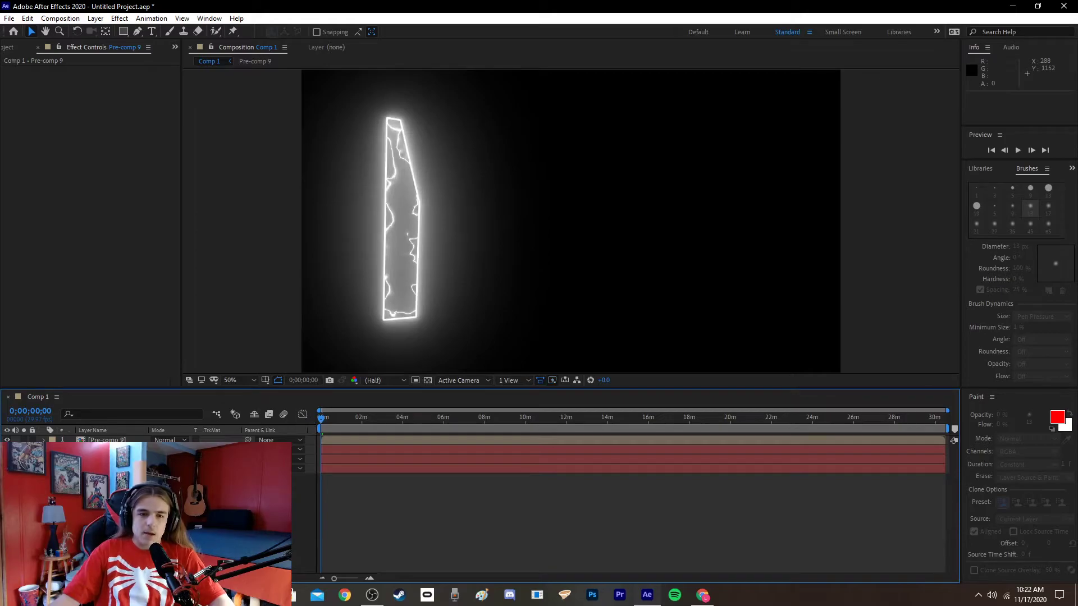
# - Try the Patronus Saber preset with a white glow color on the original Black Solid 8, and preview it
pyautogui.click(106, 449)
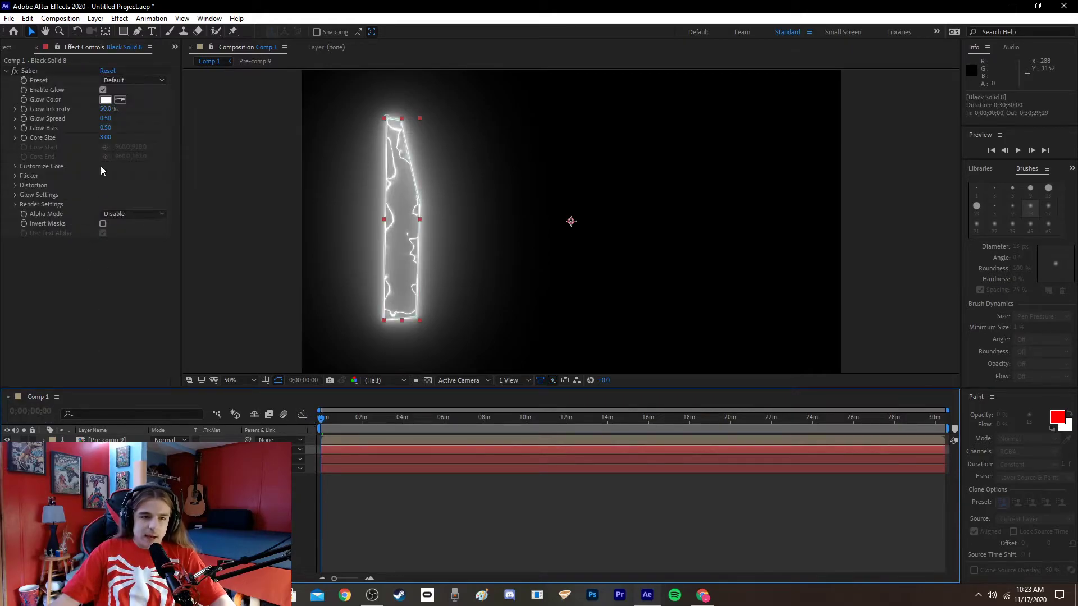
pyautogui.click(119, 81)
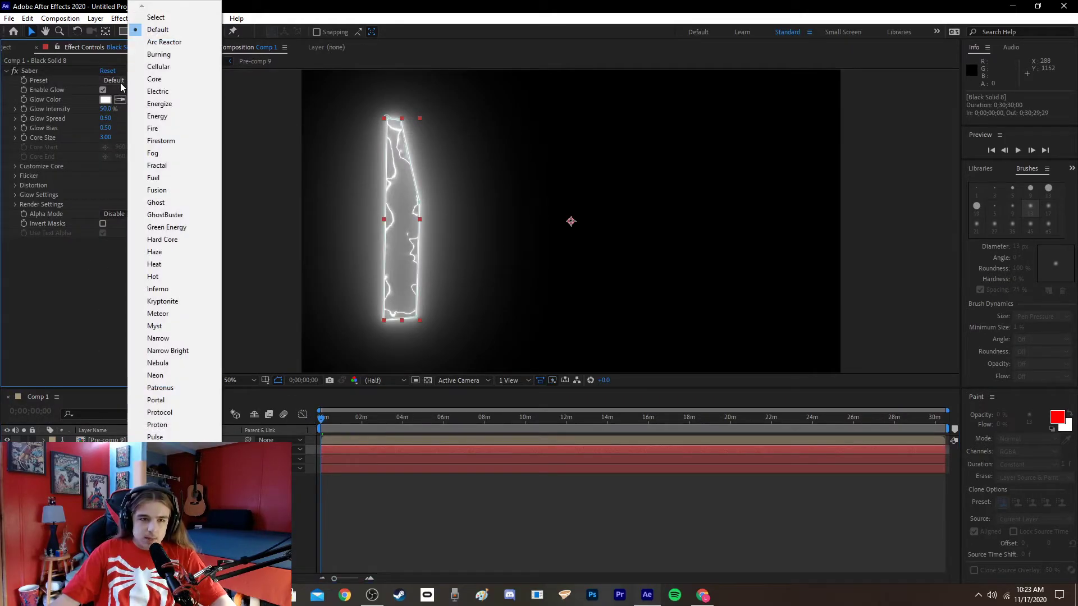
pyautogui.click(160, 387)
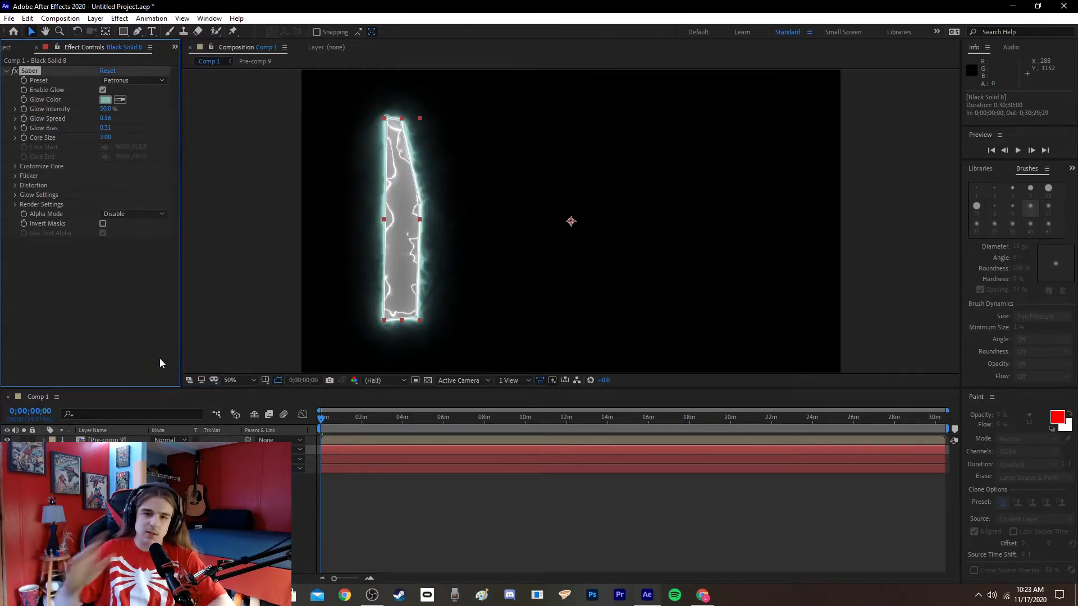
pyautogui.click(106, 100)
pyautogui.moveTo(427, 247); pyautogui.dragTo(363, 184)
pyautogui.click(650, 229)
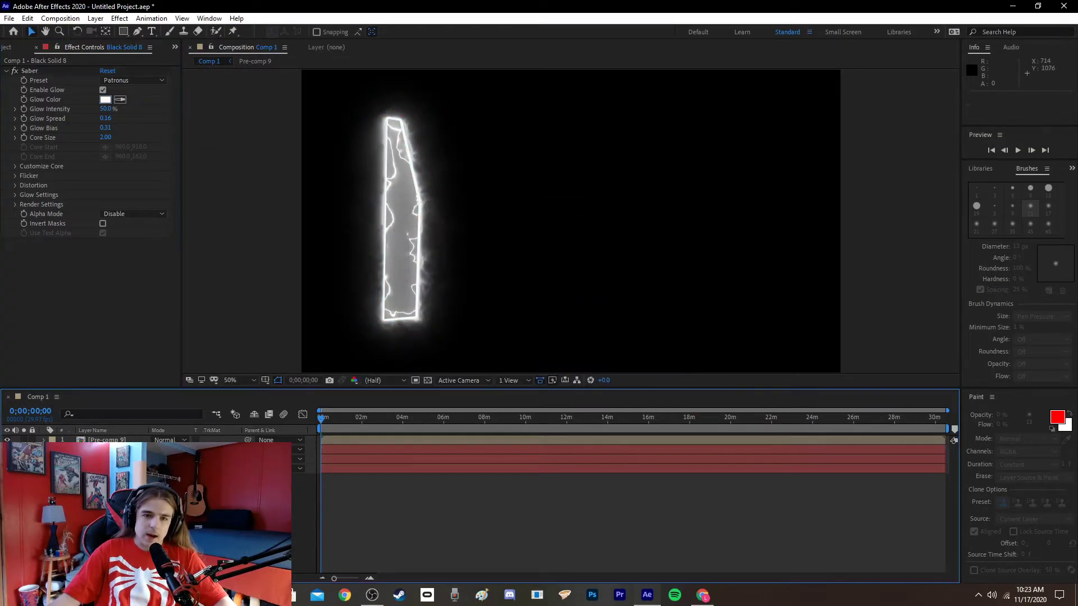
pyautogui.press('space')
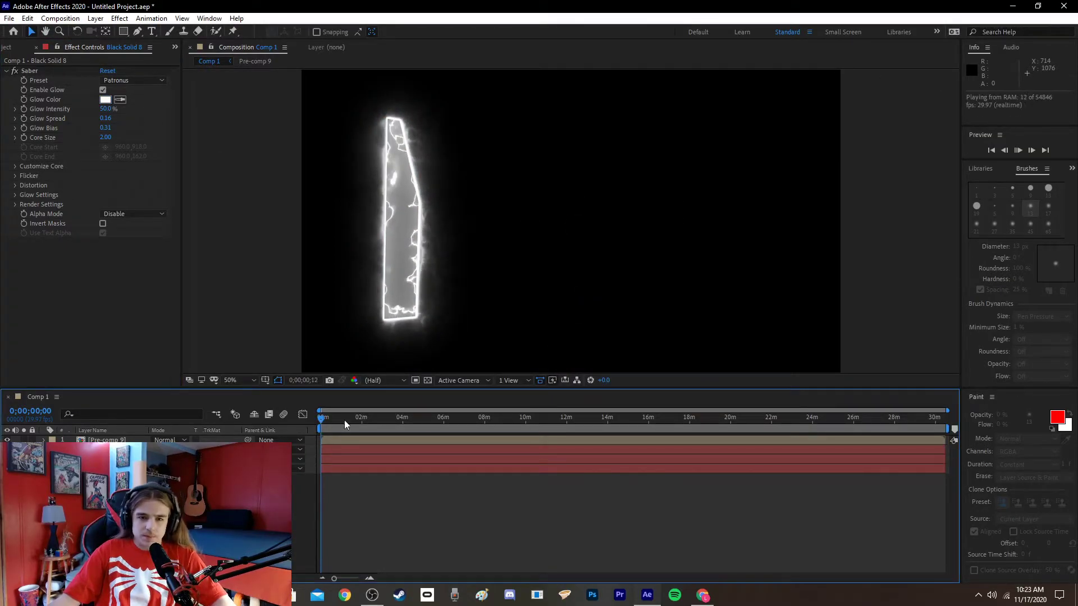
pyautogui.press('space')
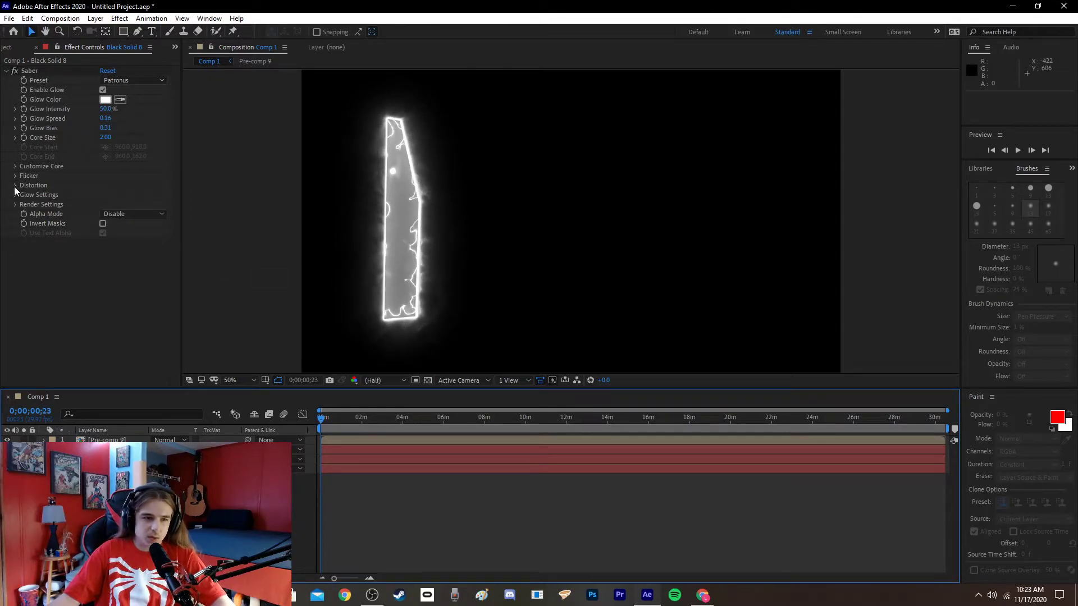
# - Set Saber's Glow Distortion type to Smoke and its Distortion Amount to 18 on Black Solid 8, and preview it
pyautogui.click(15, 186)
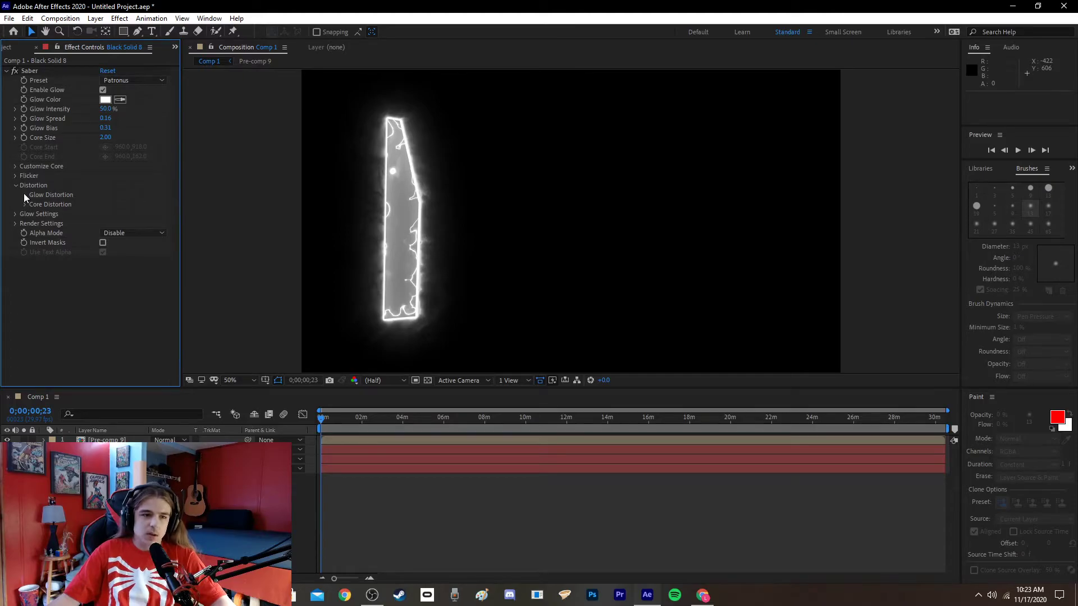
pyautogui.click(24, 194)
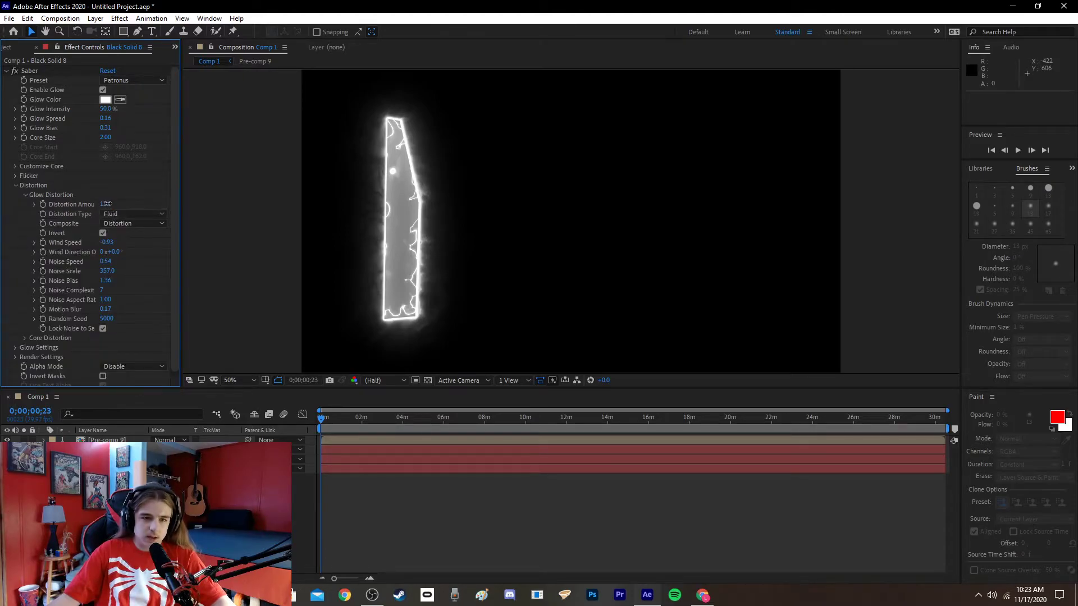
pyautogui.moveTo(106, 204); pyautogui.dragTo(106, 203)
pyautogui.click(121, 215)
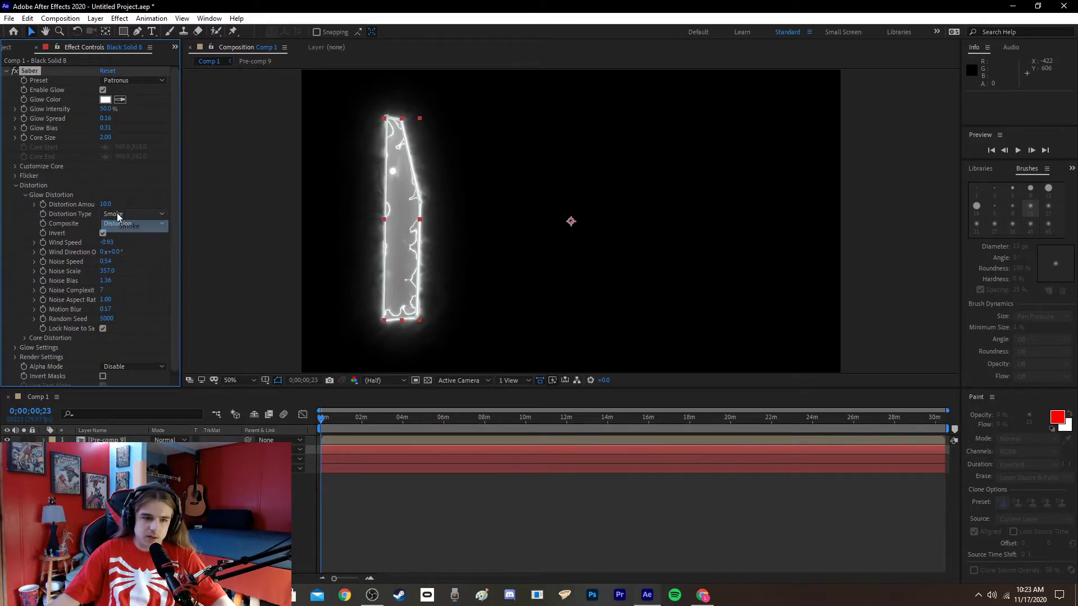
pyautogui.moveTo(107, 204); pyautogui.dragTo(111, 204)
pyautogui.click(174, 494)
pyautogui.press('space')
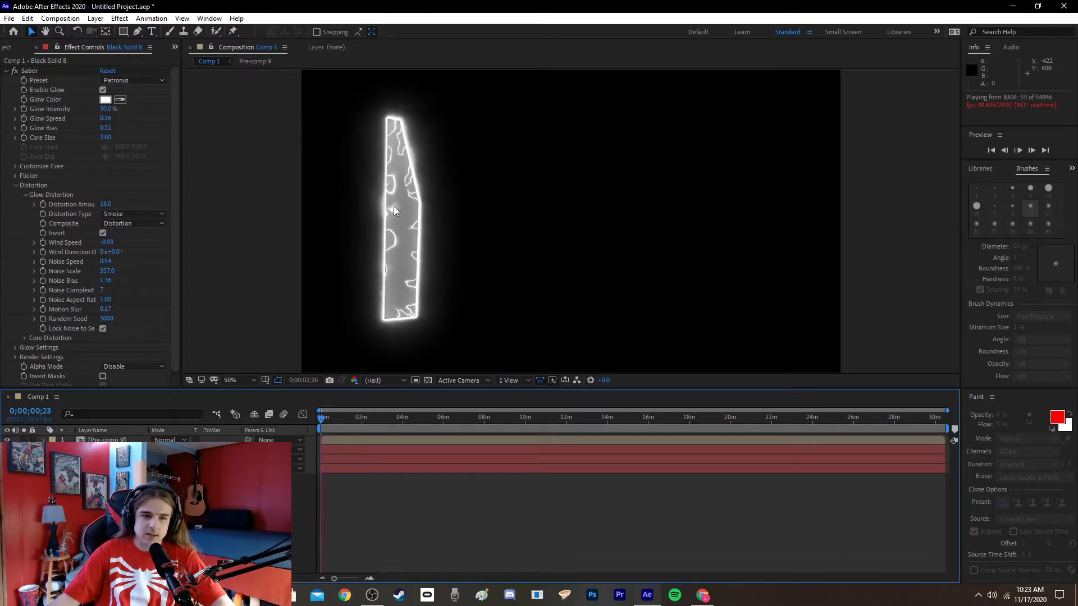
# - Set the Saber preset on Black Solid 8 back to Default and its glow color to white
pyautogui.click(123, 83)
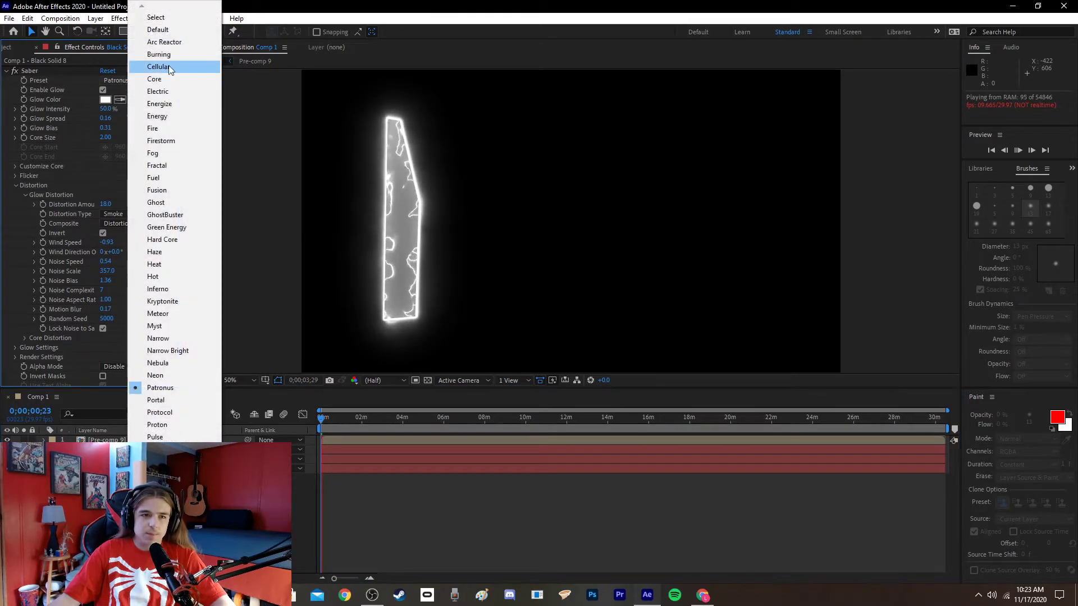
pyautogui.click(168, 29)
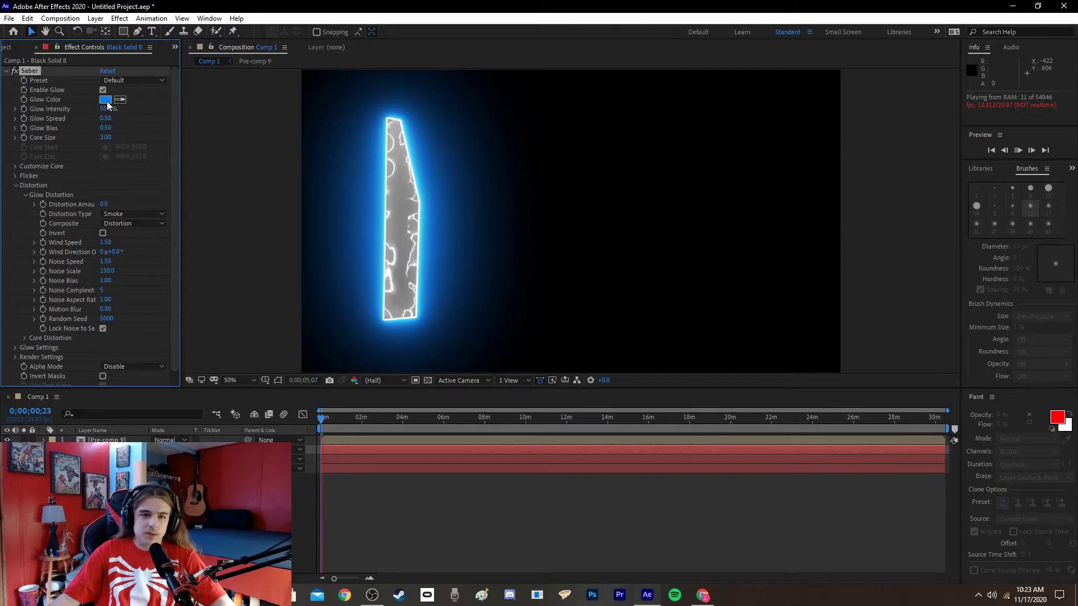
pyautogui.click(106, 100)
pyautogui.moveTo(415, 235); pyautogui.dragTo(398, 211)
pyautogui.click(649, 228)
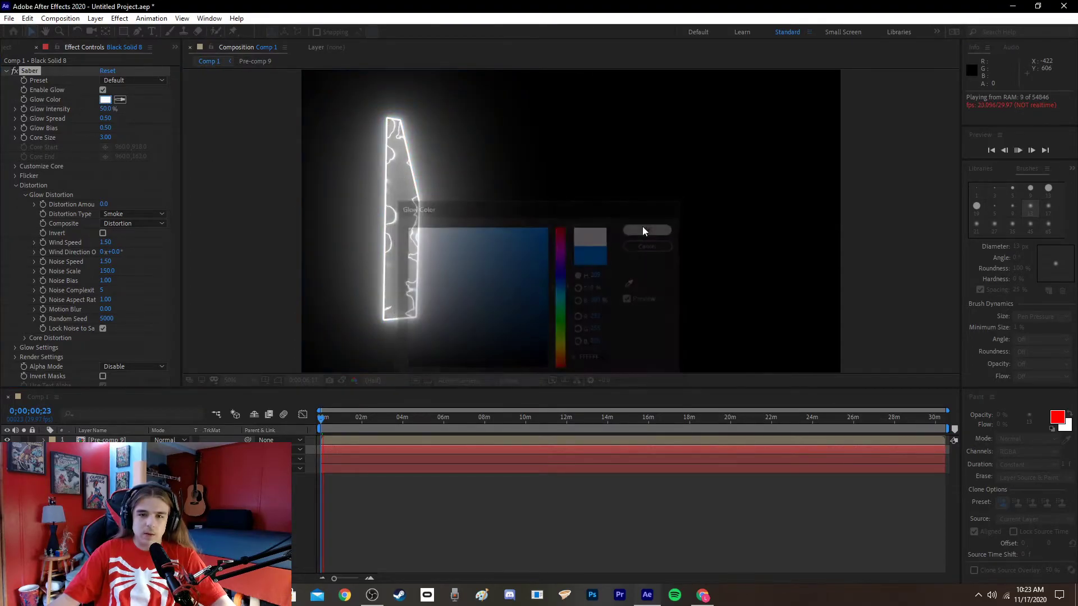
pyautogui.click(16, 185)
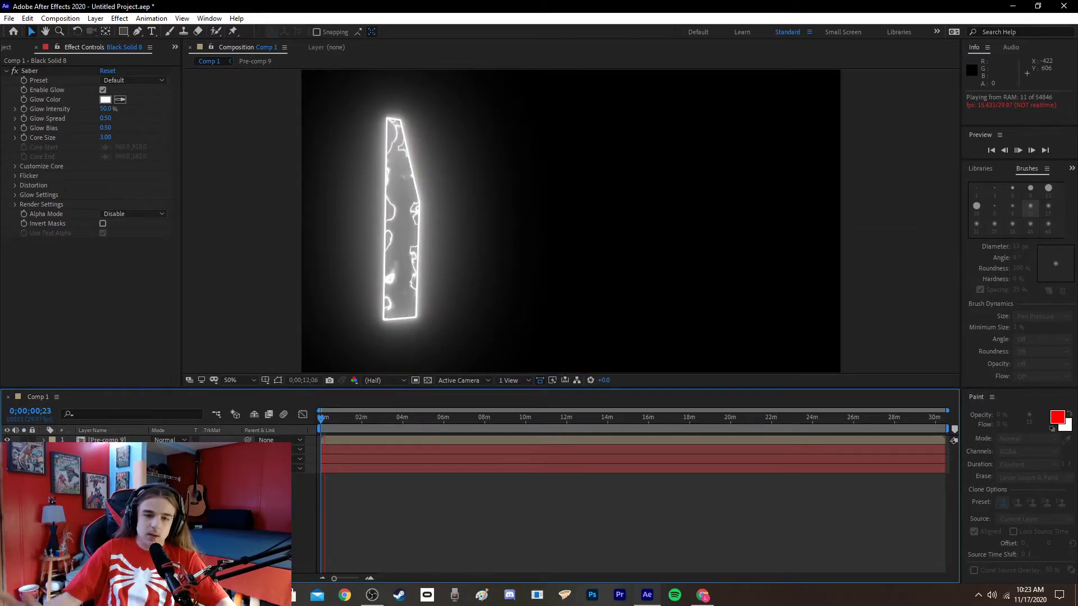
pyautogui.press('space')
# - Pre-compose the original Black Solid 8 and Black Solid 7 layers together
pyautogui.click(571, 221)
pyautogui.keyDown('shift'); pyautogui.click(107, 459); pyautogui.keyUp('shift')
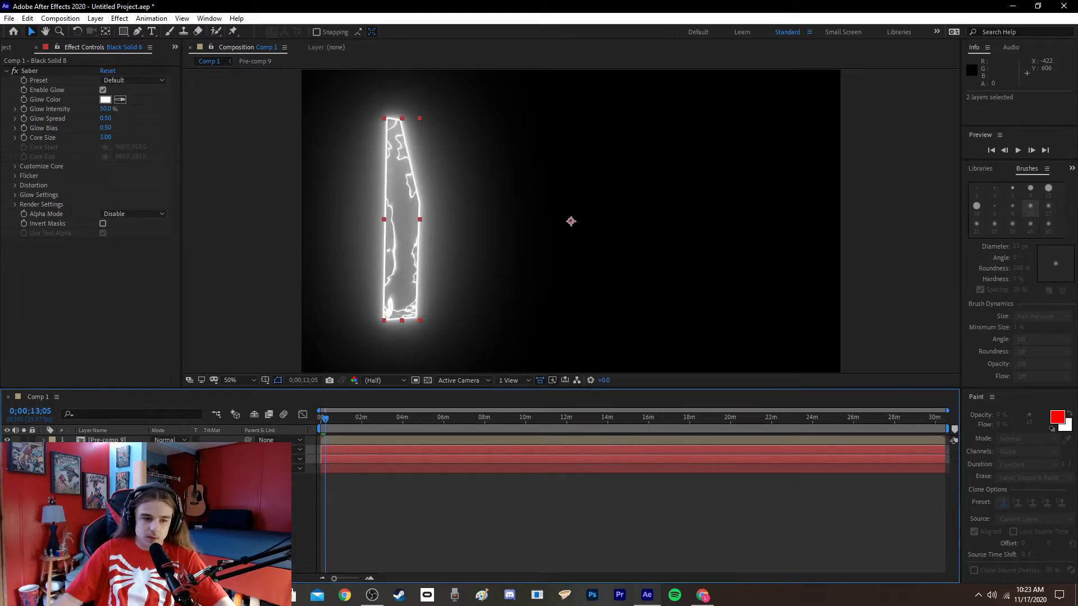
pyautogui.rightClick(119, 443)
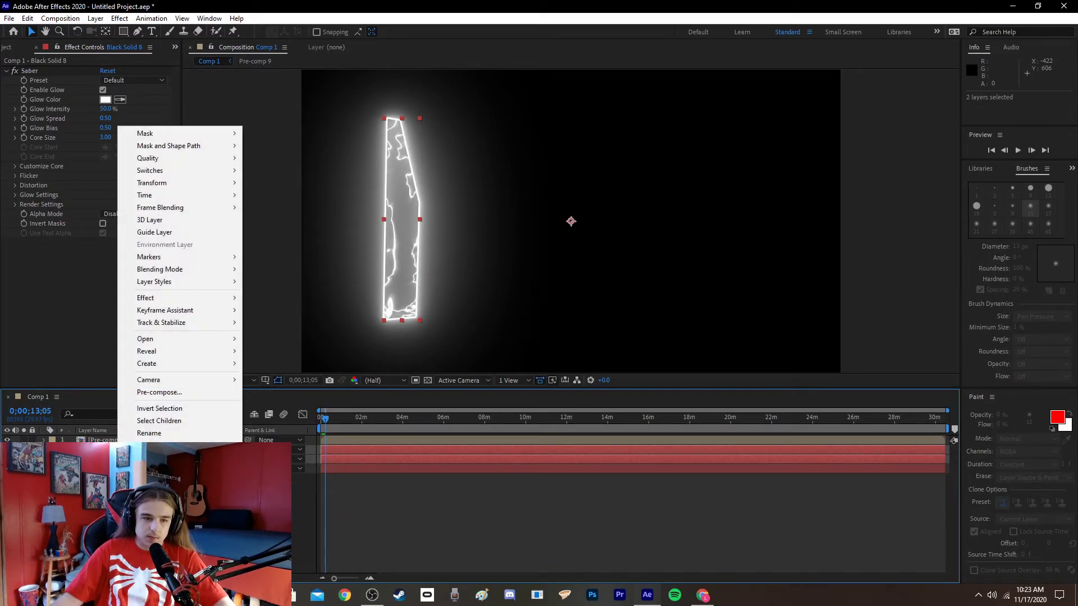
pyautogui.click(180, 393)
pyautogui.click(568, 368)
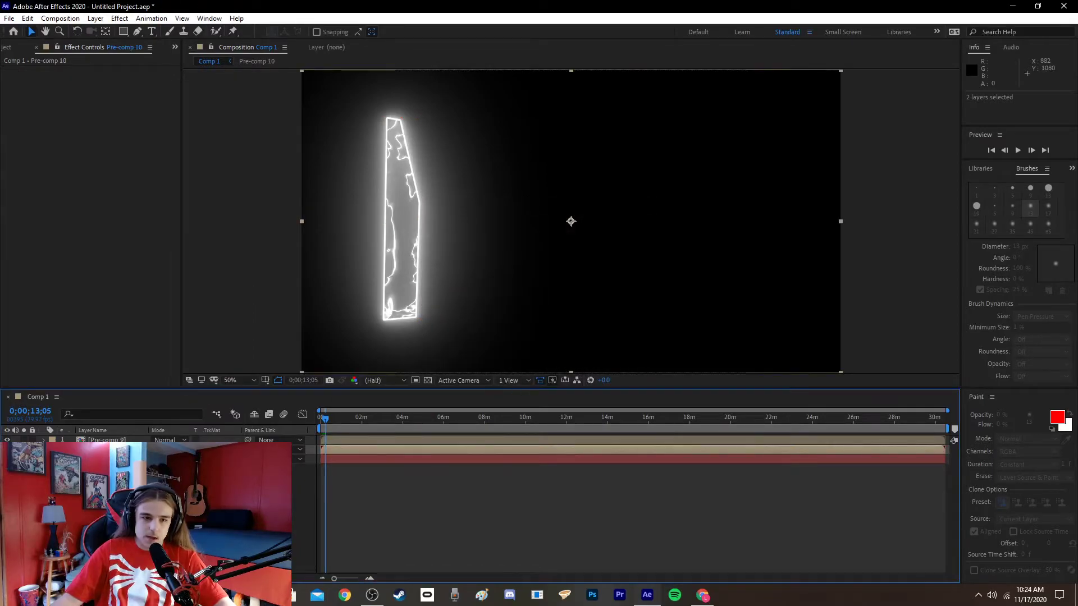
# - Combine the energy-line pre-comp and the blade outline pre-comp into one nested pre-composition
pyautogui.hotkey('ctrl', 'z')
pyautogui.rightClick(119, 444)
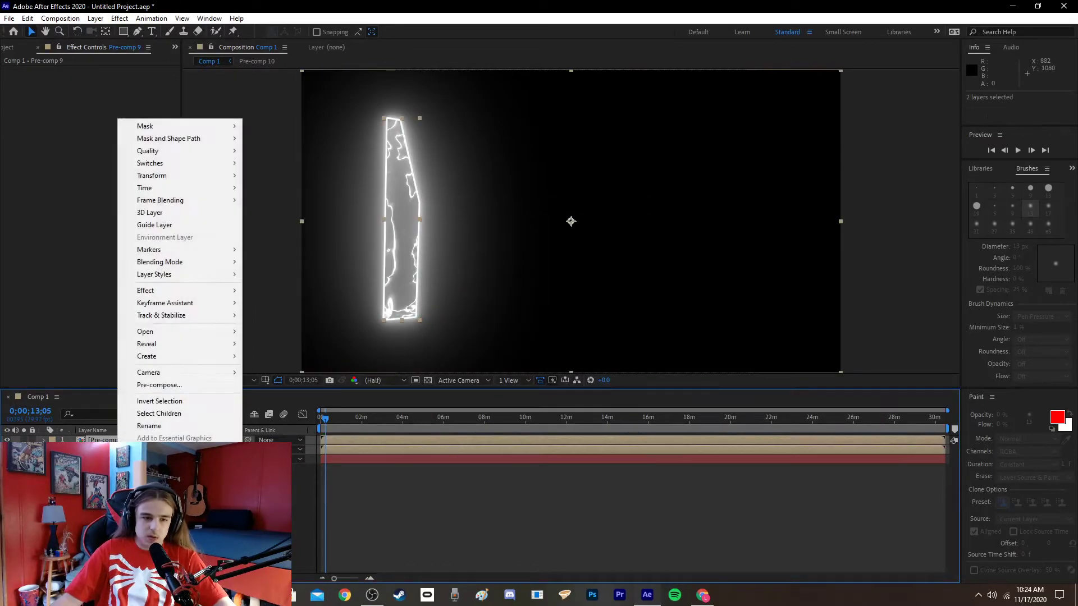
pyautogui.click(159, 385)
pyautogui.click(579, 370)
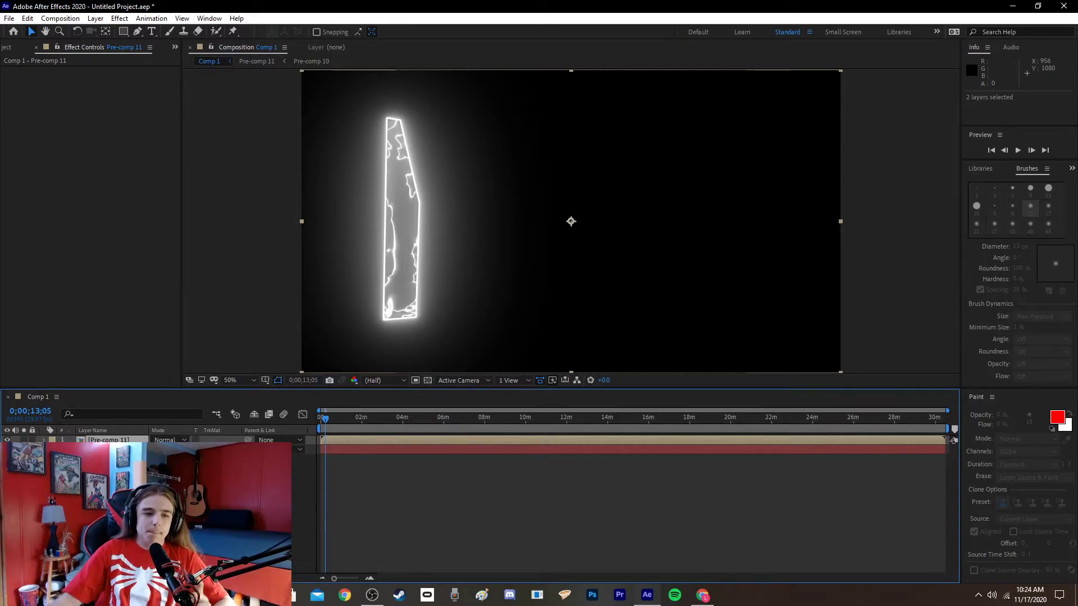
# - Apply the Levels effect to Pre-comp 11 and check the blade's interior against the background
pyautogui.click(119, 18)
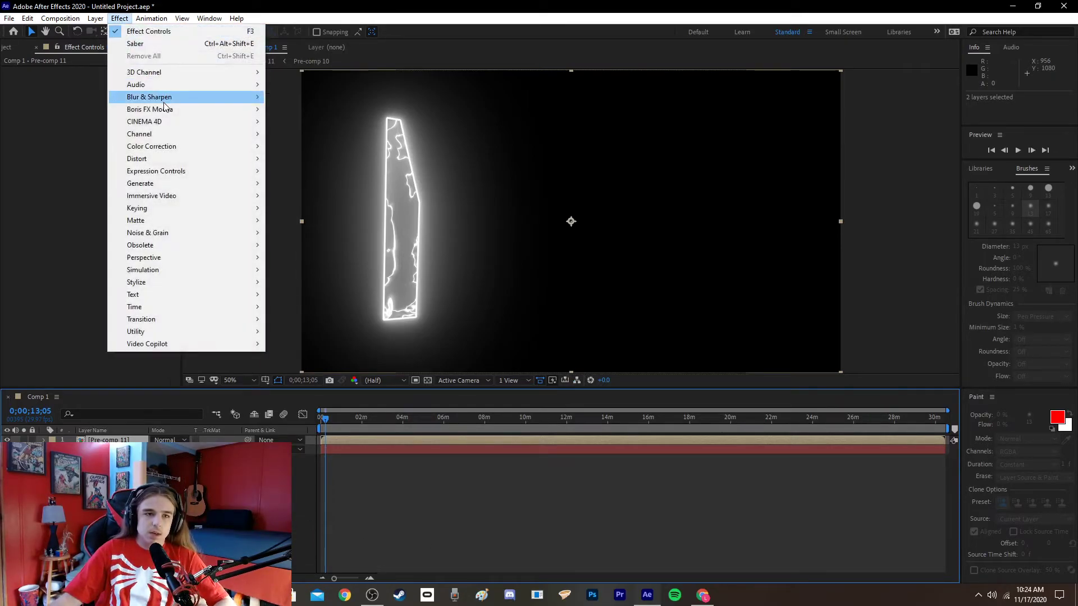
pyautogui.moveTo(255, 146)
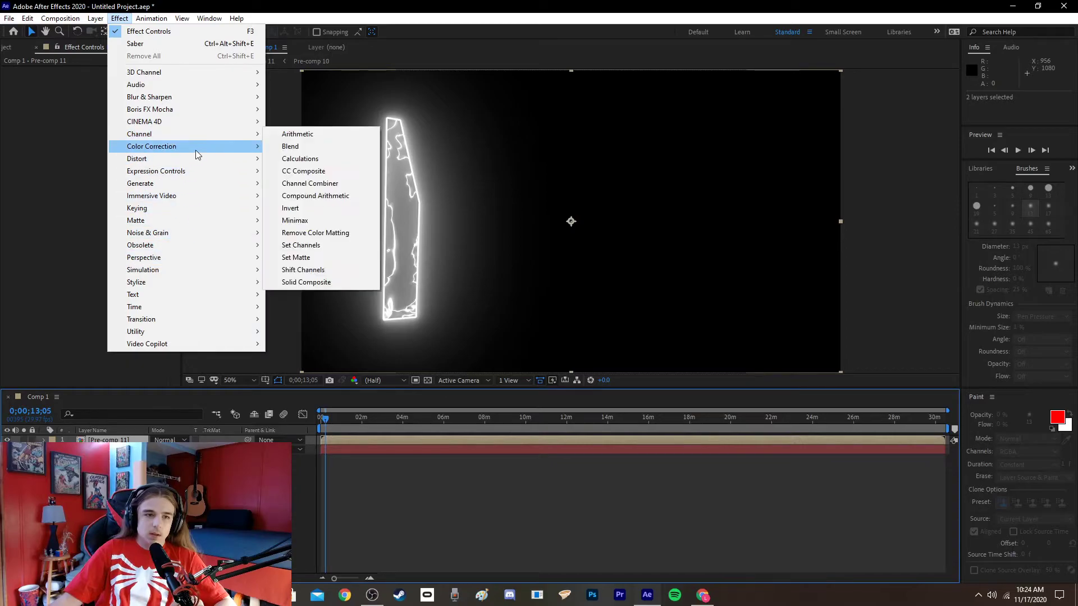
pyautogui.click(303, 443)
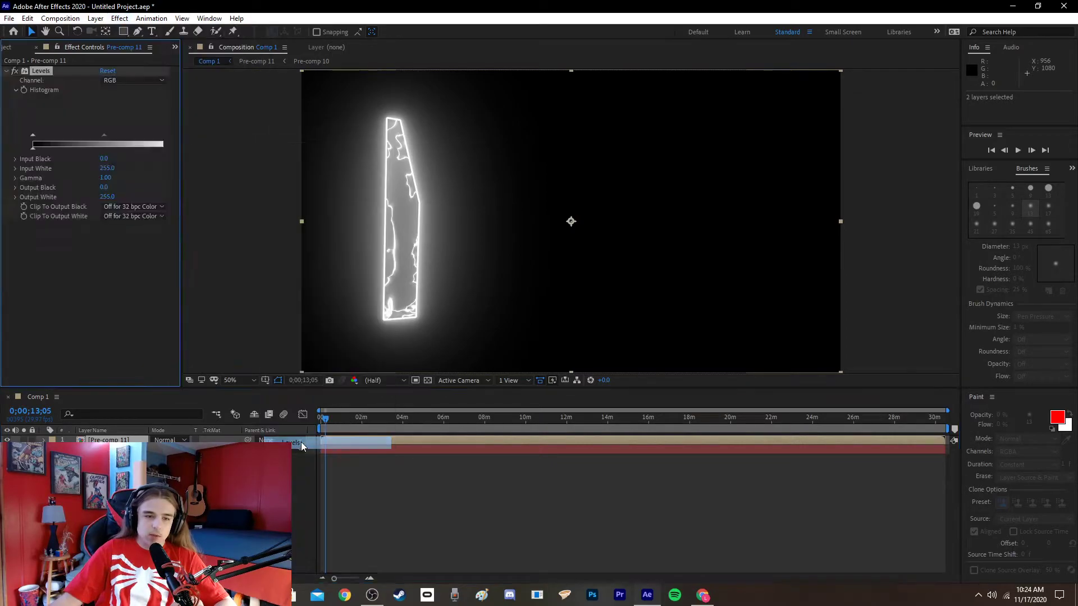
pyautogui.click(8, 449)
pyautogui.click(7, 449)
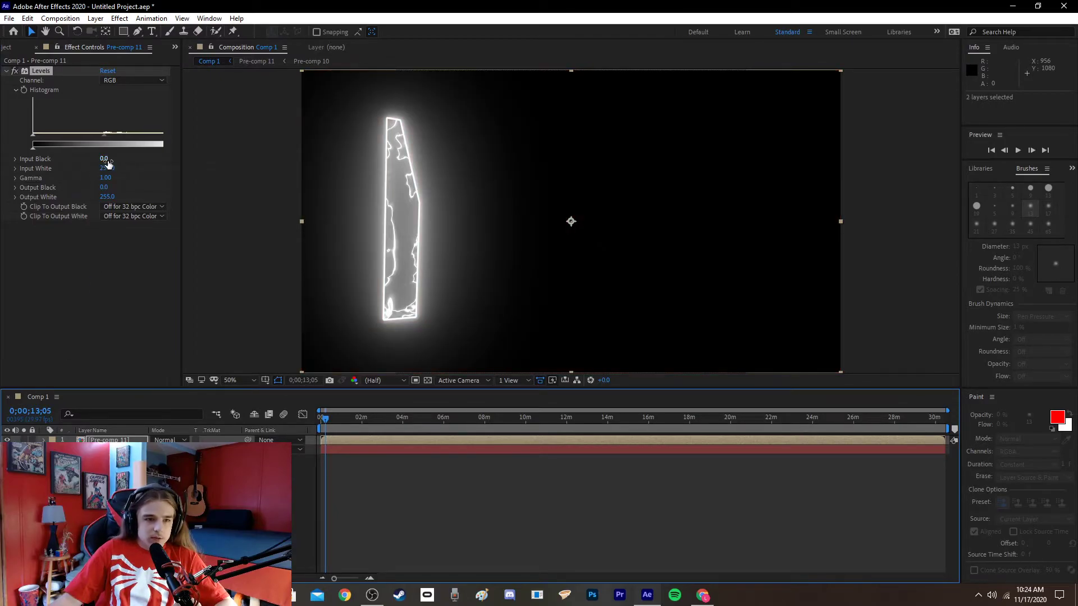
# - Darken the blade's interior glow by setting the Levels Input Black to 35.7 and Output Black to -173.4 on Pre-comp 11
pyautogui.moveTo(106, 160); pyautogui.dragTo(80, 188)
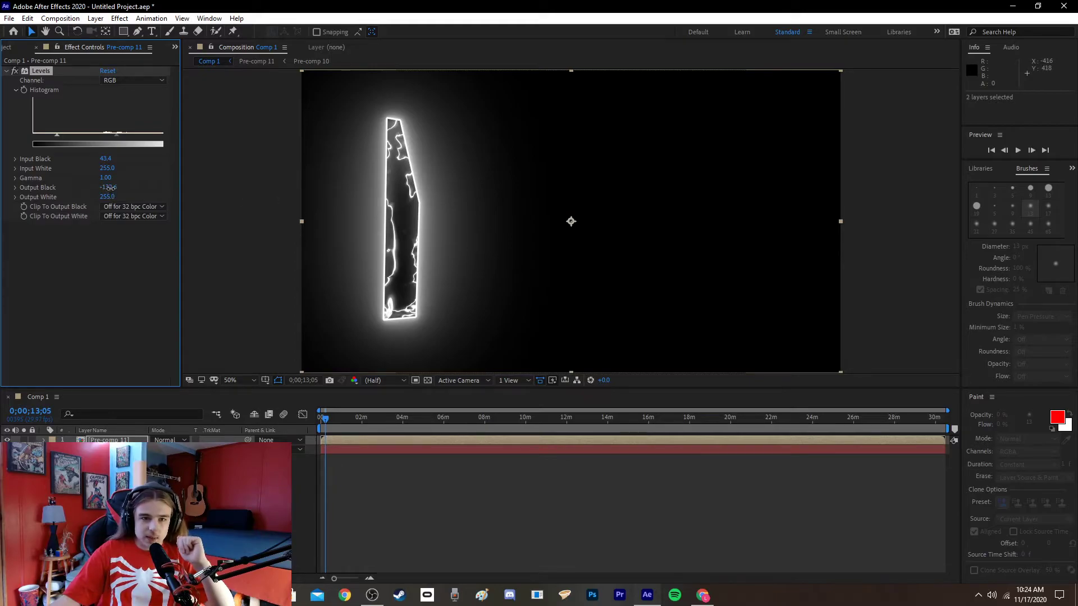
pyautogui.moveTo(111, 188); pyautogui.dragTo(155, 152)
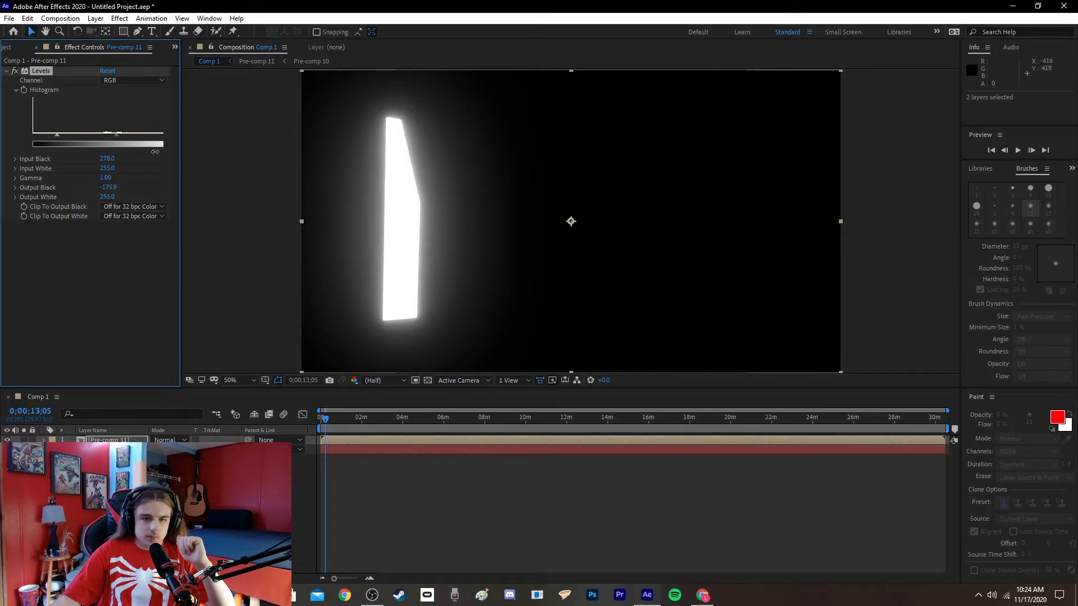
pyautogui.moveTo(155, 152); pyautogui.dragTo(122, 153)
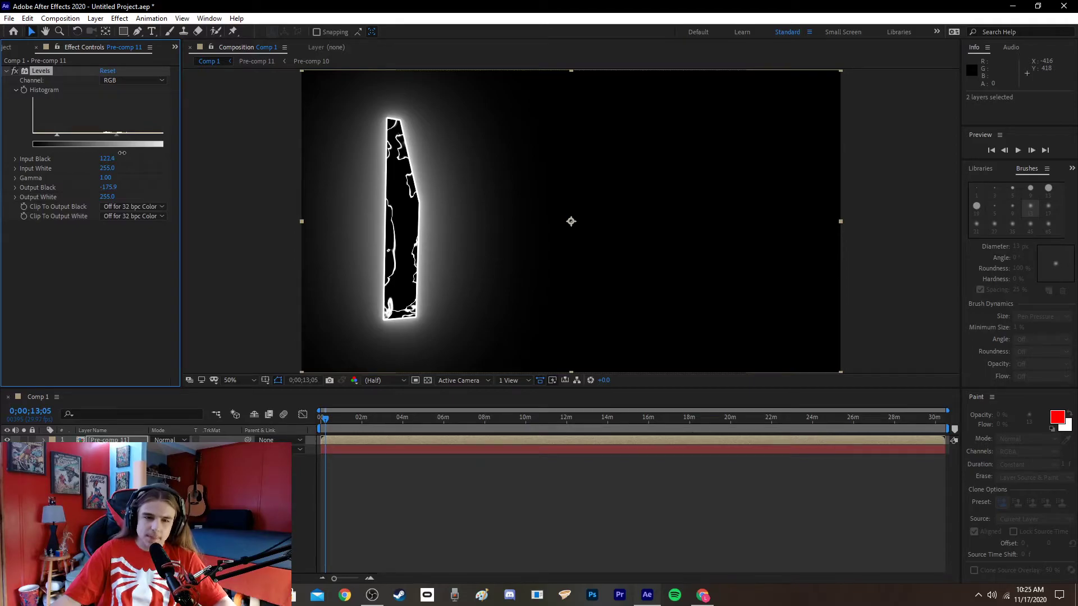
pyautogui.moveTo(121, 153); pyautogui.dragTo(117, 154)
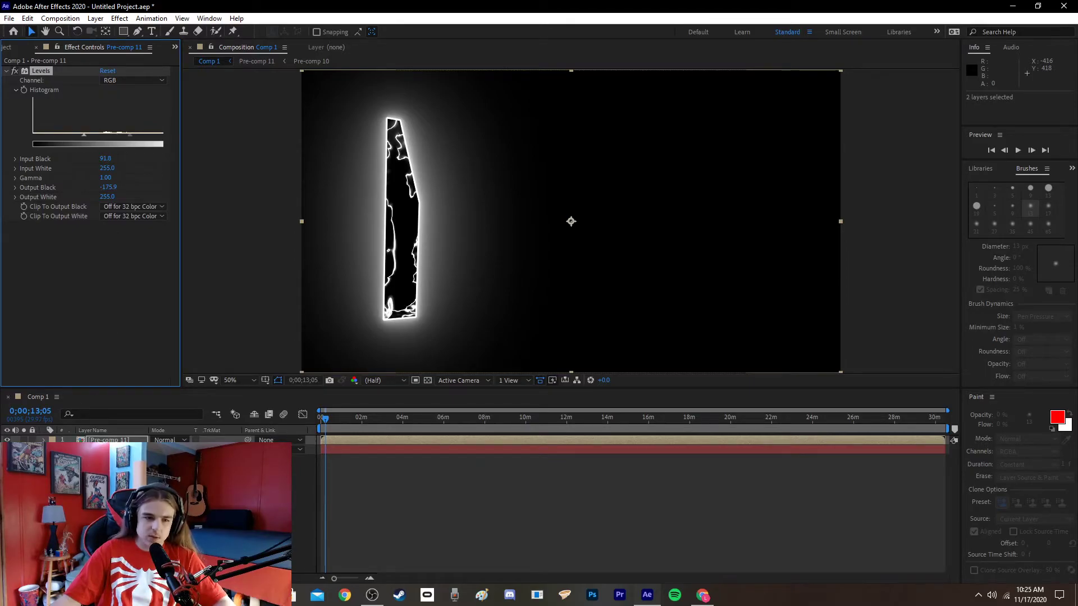
pyautogui.click(84, 477)
pyautogui.click(7, 449)
pyautogui.click(7, 449)
pyautogui.moveTo(106, 159); pyautogui.dragTo(90, 152)
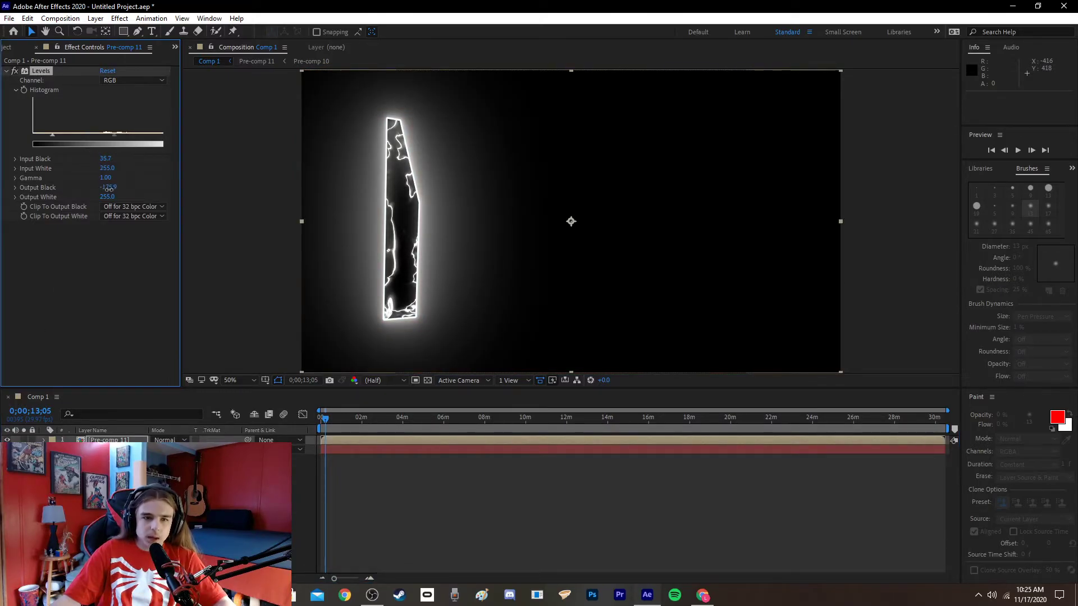
pyautogui.moveTo(107, 189); pyautogui.dragTo(112, 188)
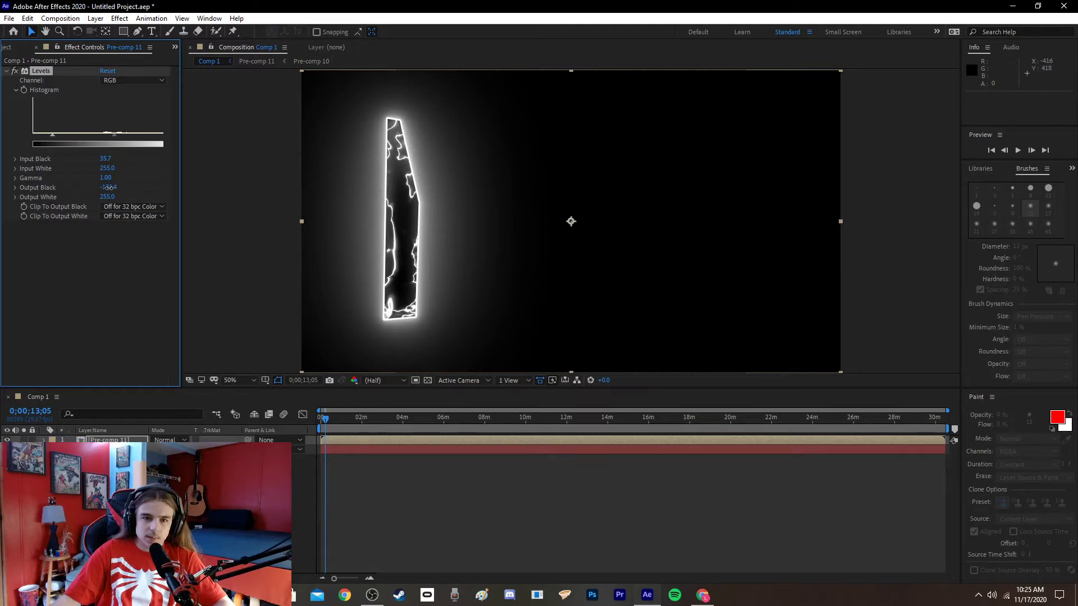
pyautogui.press('F2')
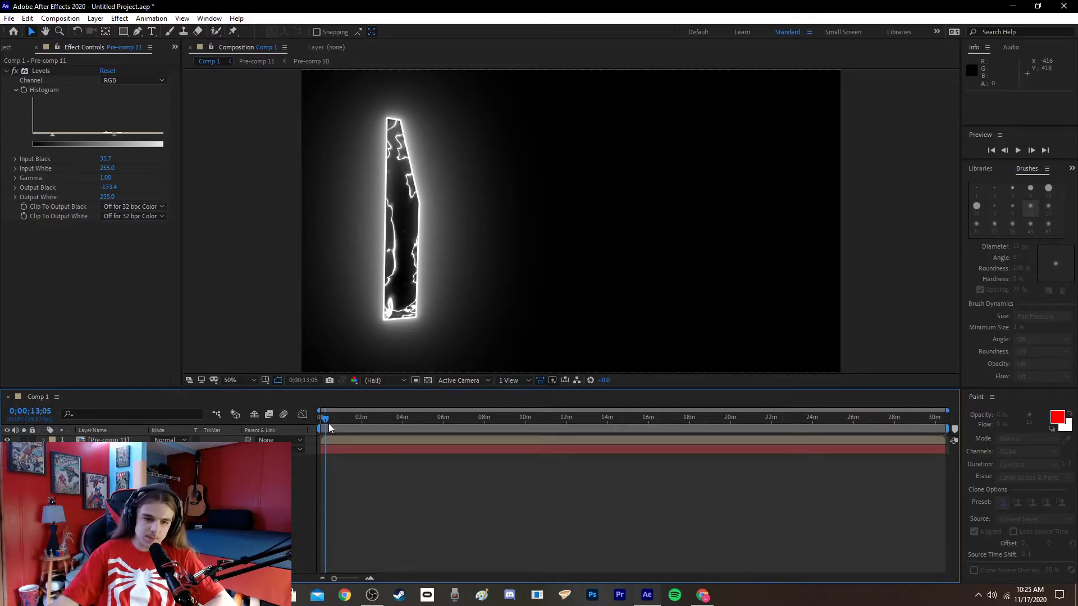
# - Play back the blade animation from the first frame against both the black and the red background
pyautogui.moveTo(327, 420); pyautogui.dragTo(316, 419)
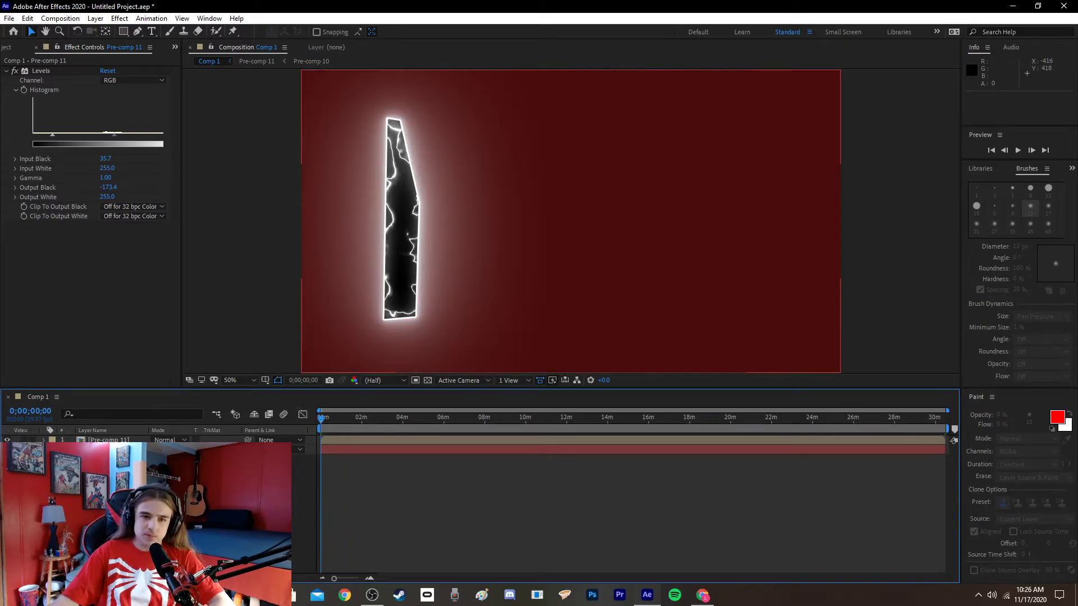
pyautogui.press('space')
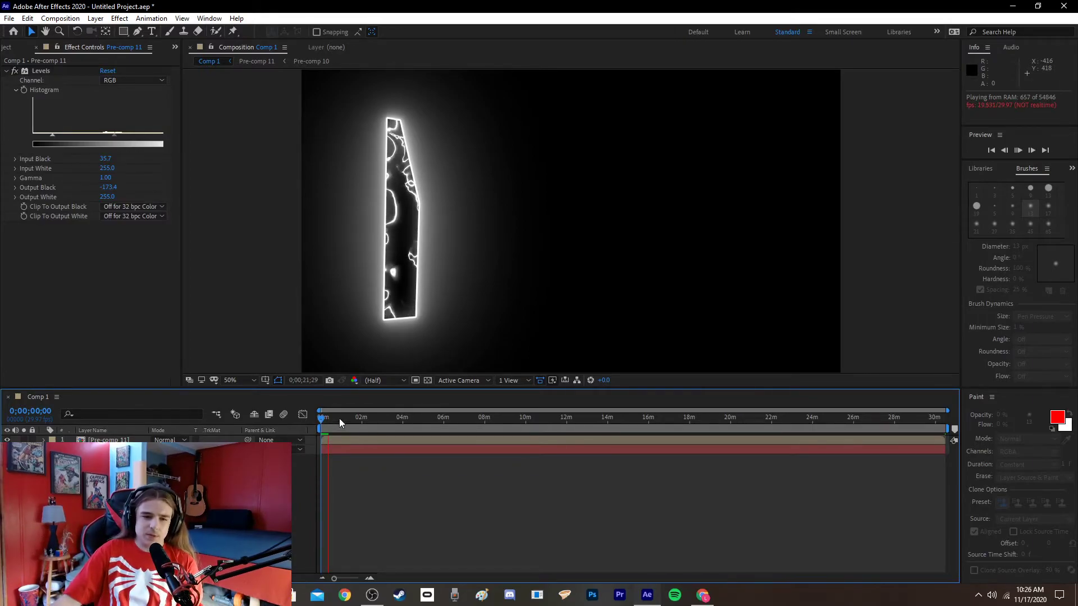
pyautogui.press('space')
pyautogui.moveTo(325, 417); pyautogui.dragTo(316, 417)
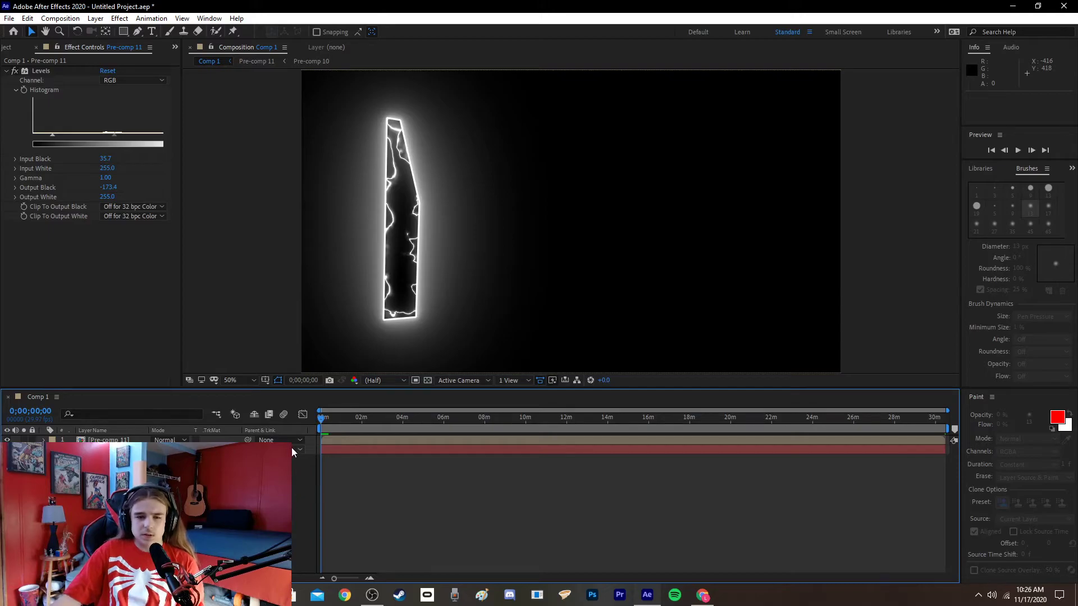
pyautogui.press('space')
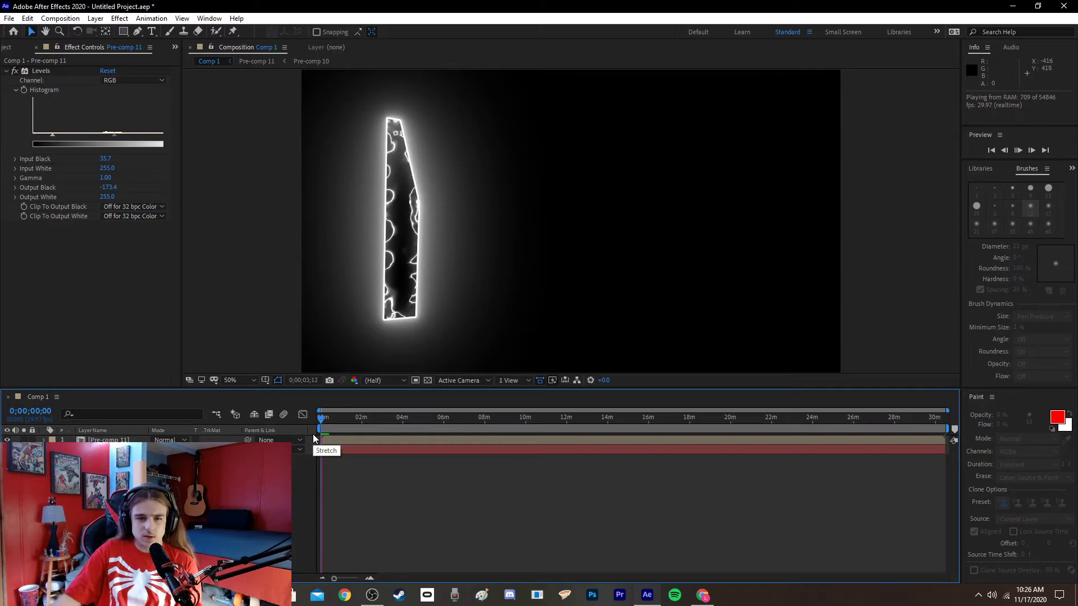
pyautogui.press('space')
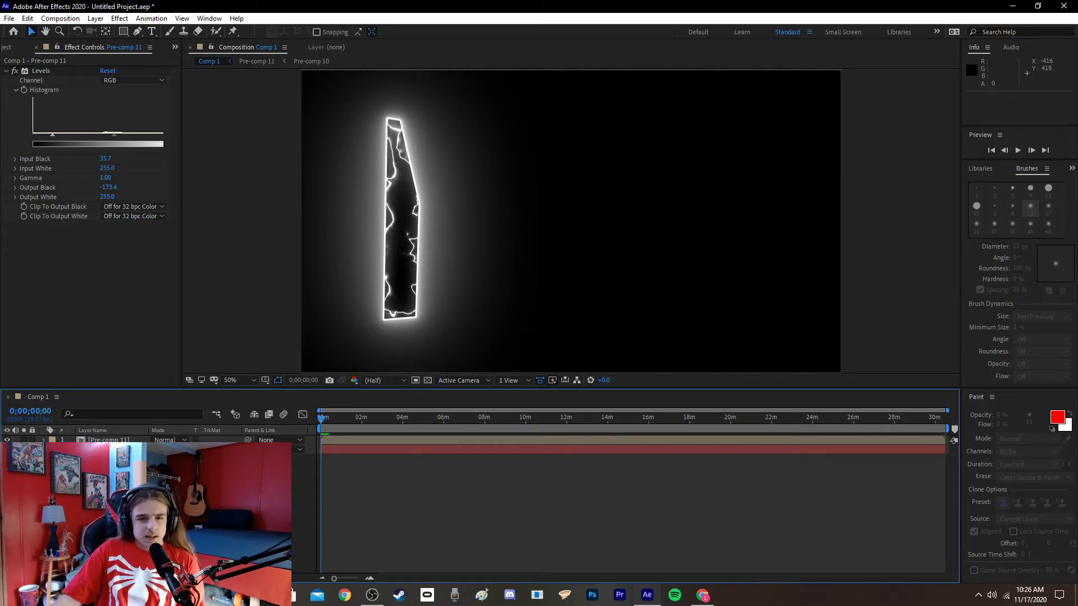
pyautogui.hotkey('ctrl', 'z')
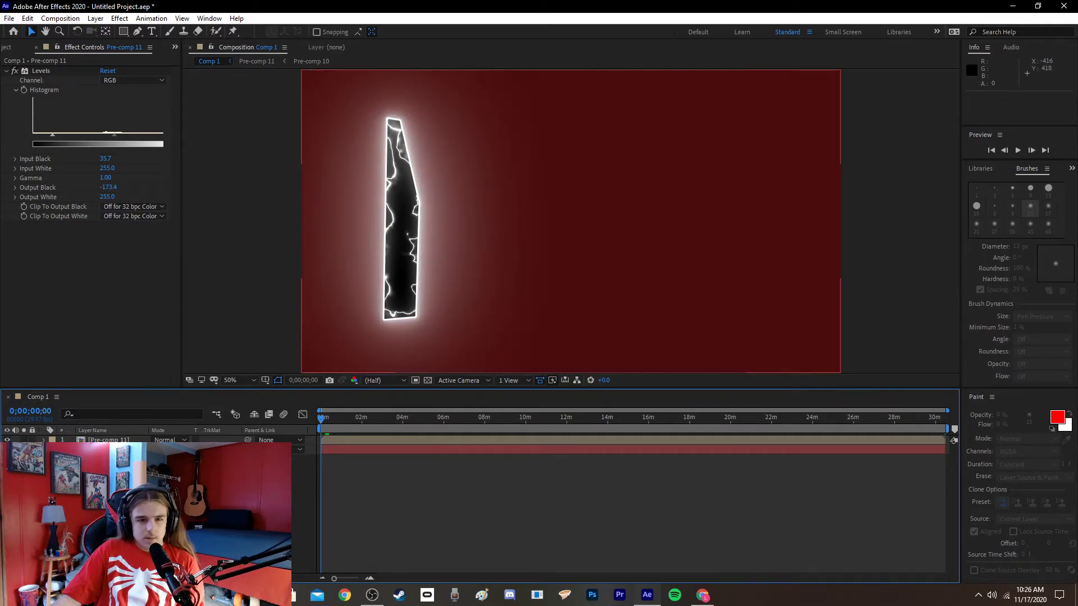
pyautogui.press('space')
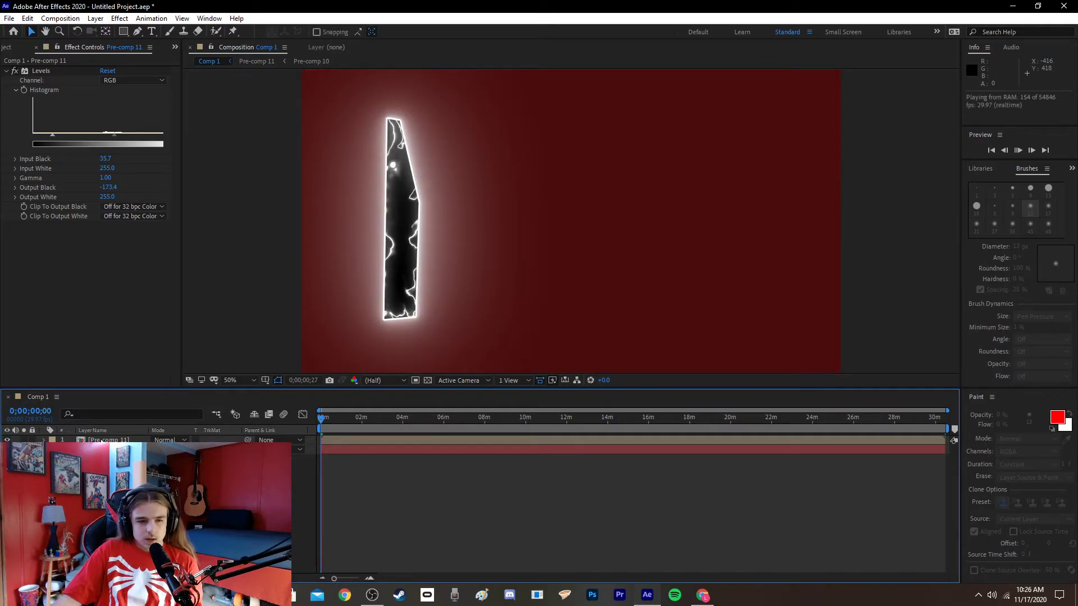
pyautogui.press('space')
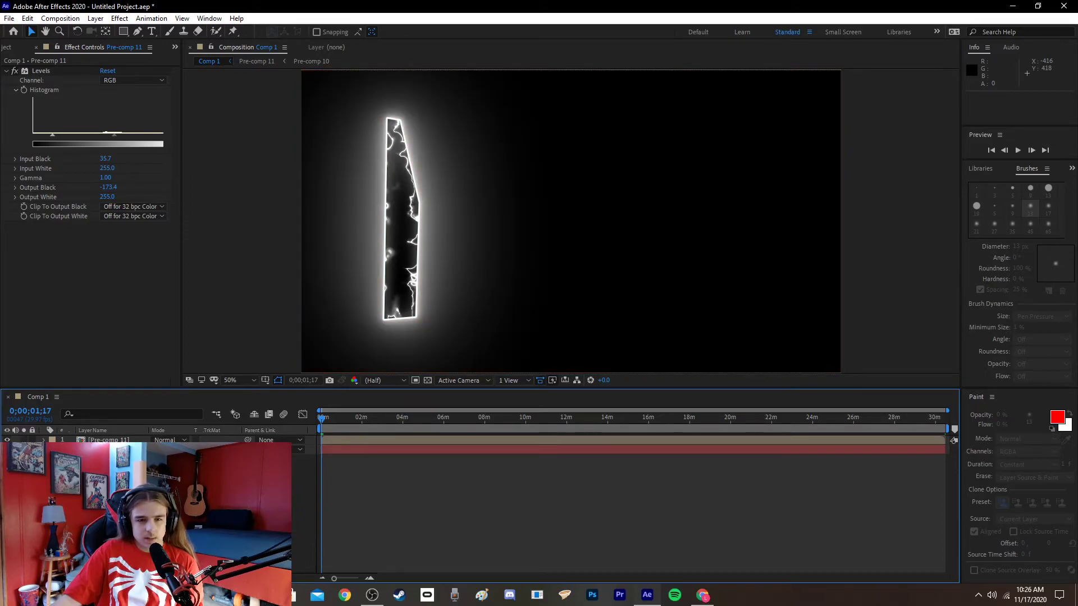
# - Scrub and step through the first twenty seconds of Comp 1 to examine the energy lines inside the blade
pyautogui.moveTo(323, 431); pyautogui.dragTo(324, 427)
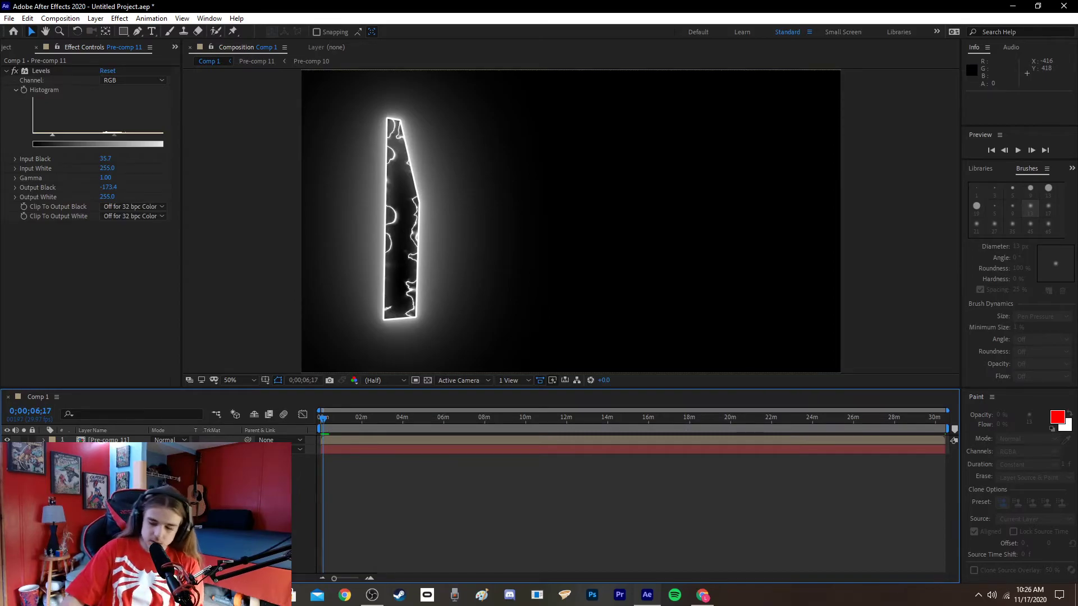
pyautogui.press('pagedown')
pyautogui.press('pagedown')
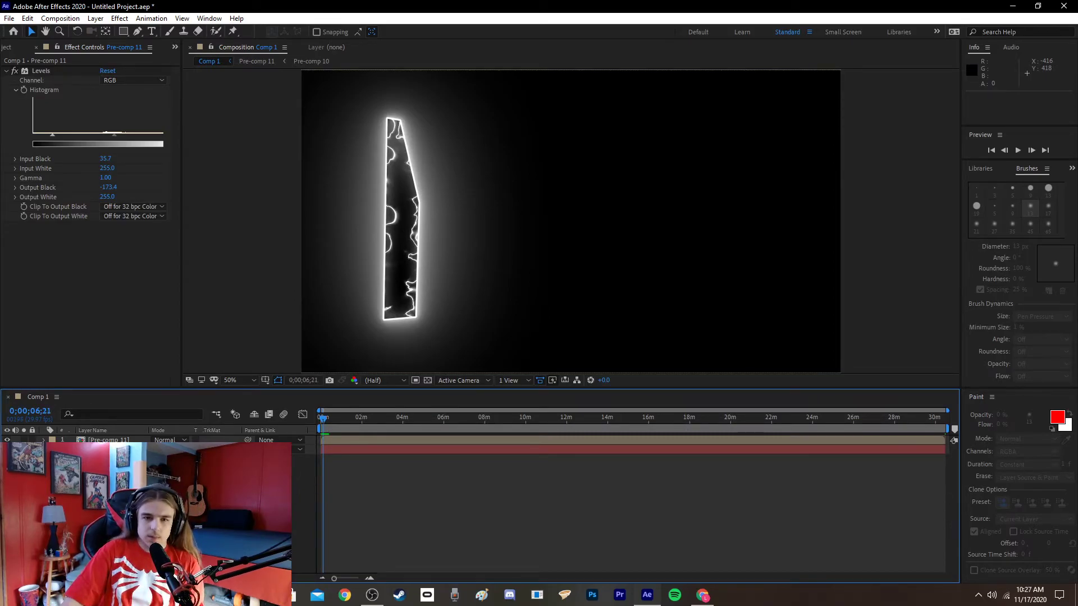
pyautogui.press('pageup')
pyautogui.press('pageup')
pyautogui.press('pageup')
pyautogui.press('pageup')
pyautogui.press('pageup')
pyautogui.press('pageup')
pyautogui.press('pageup')
pyautogui.press('pageup')
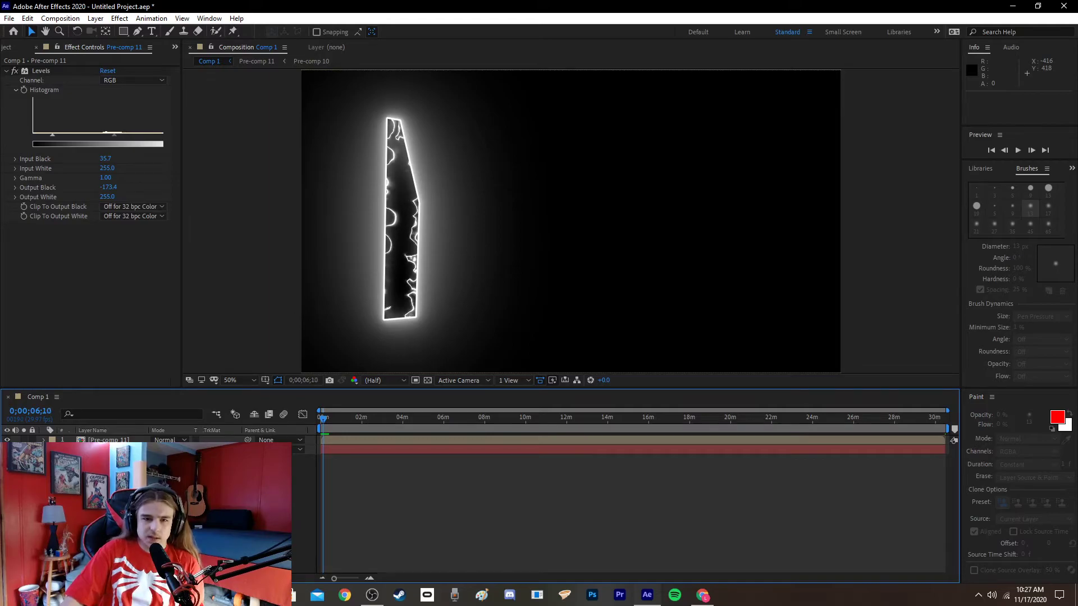
pyautogui.press('pageup')
pyautogui.click(329, 420)
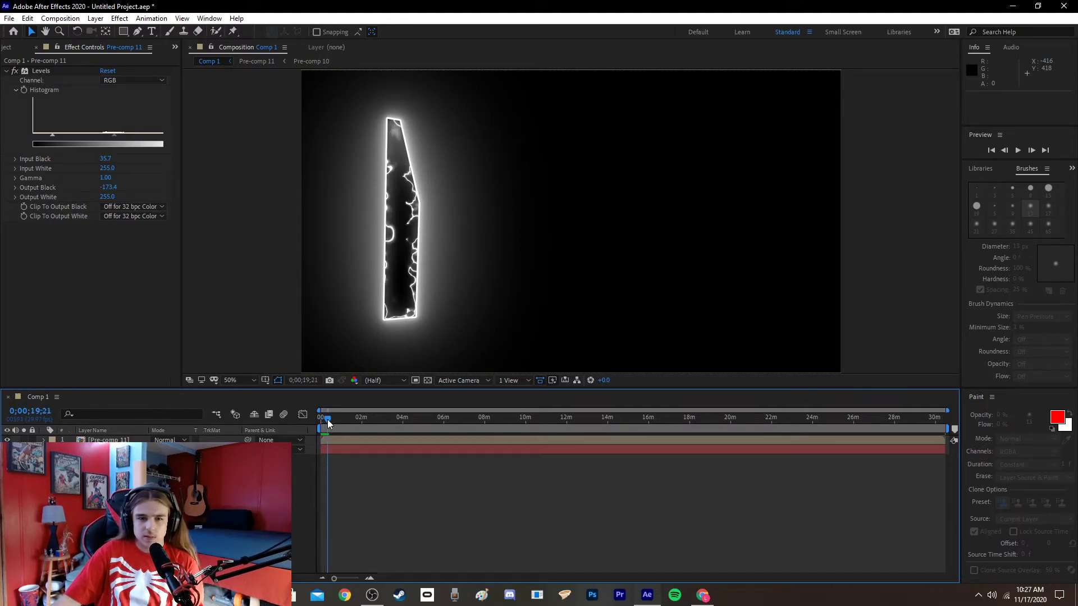
pyautogui.moveTo(327, 420); pyautogui.dragTo(325, 420)
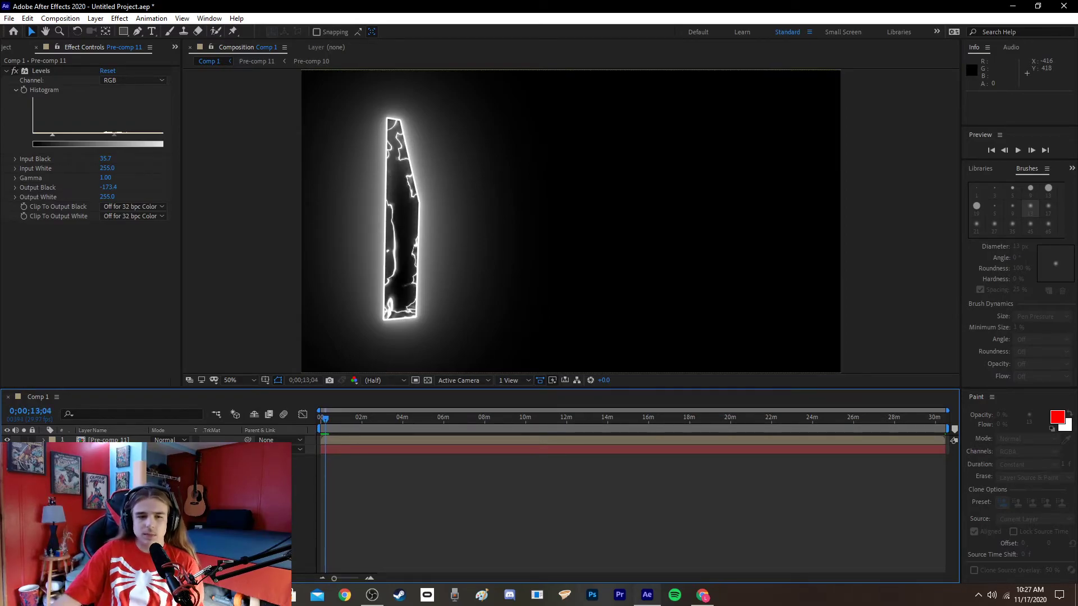
# - Play the blade animation once more from the start, and return the playhead to the first frame with nothing selected
pyautogui.moveTo(328, 420); pyautogui.dragTo(312, 421)
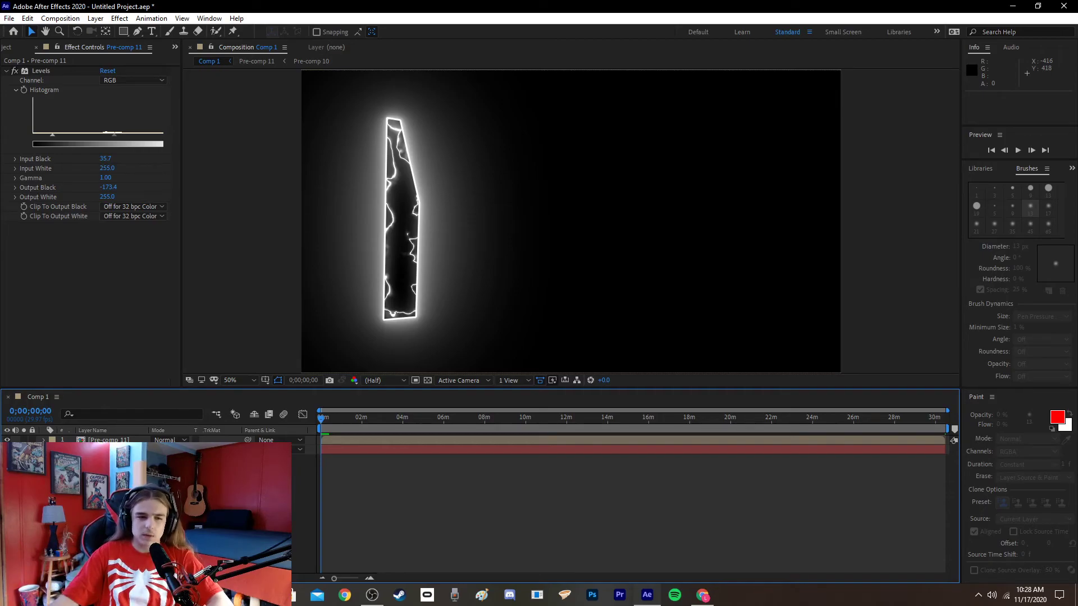
pyautogui.press('space')
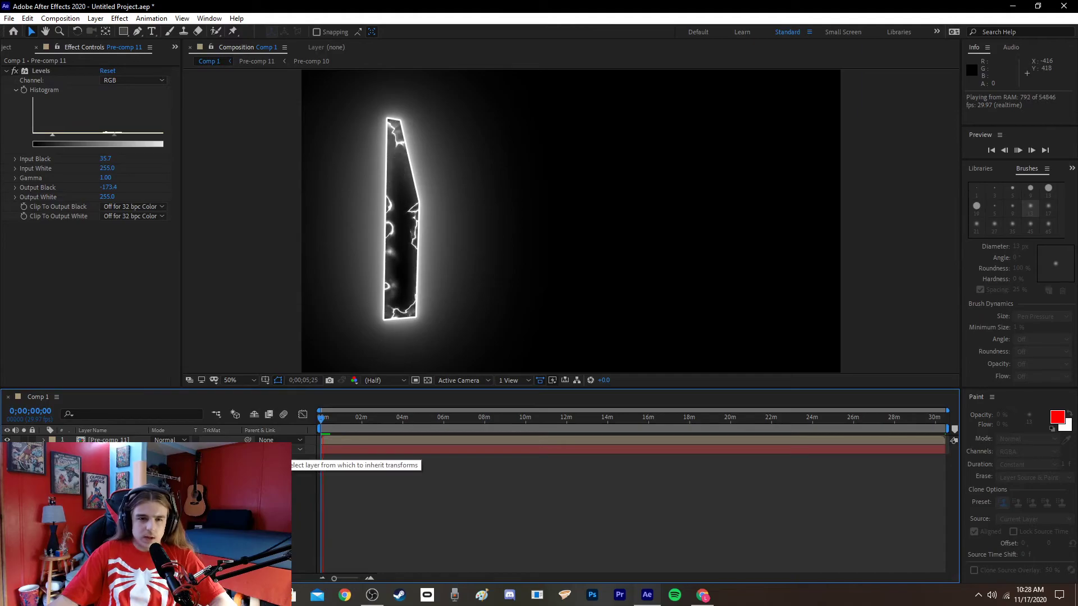
pyautogui.press('space')
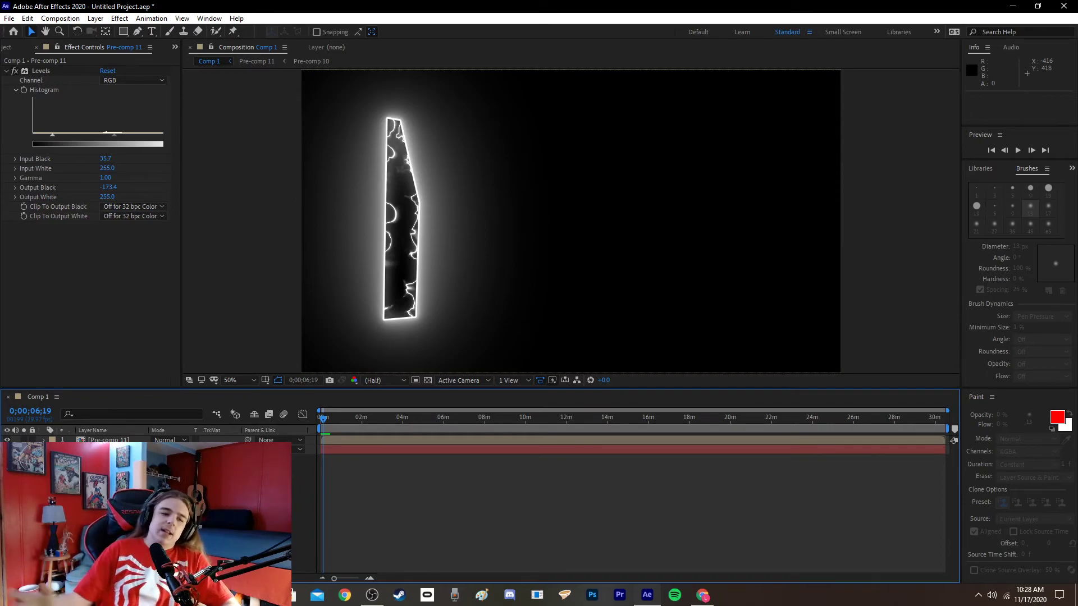
pyautogui.click(109, 440)
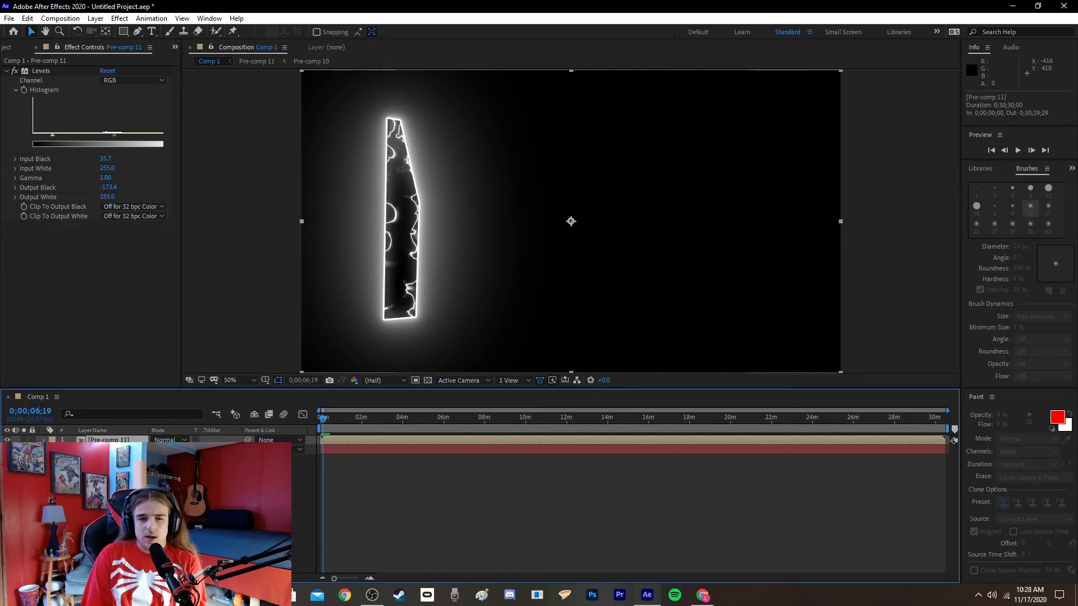
pyautogui.moveTo(327, 421); pyautogui.dragTo(317, 422)
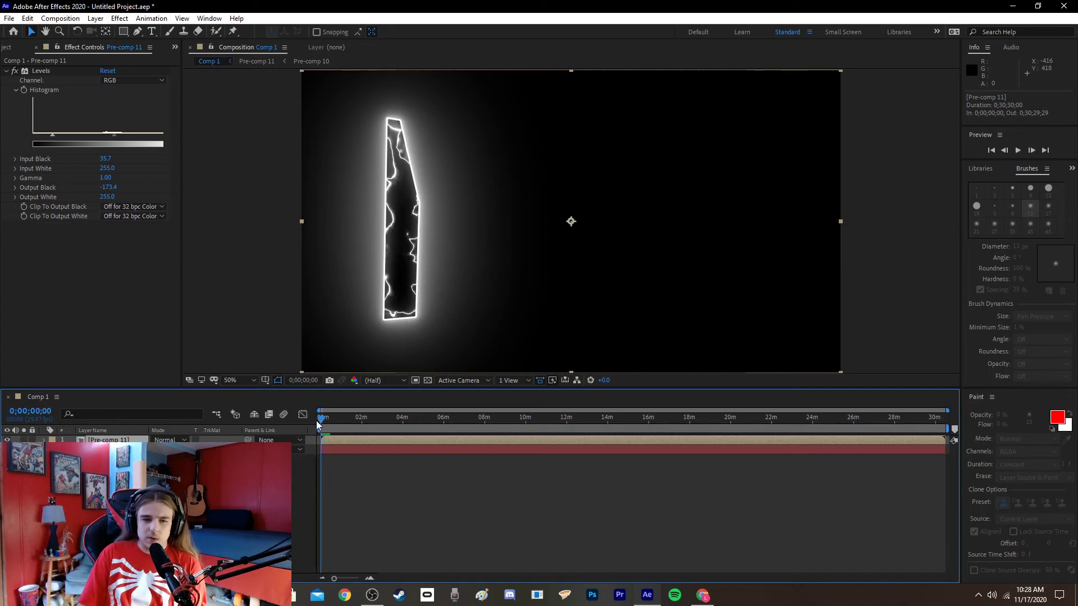
pyautogui.hotkey('ctrl', 'shift', 'a')
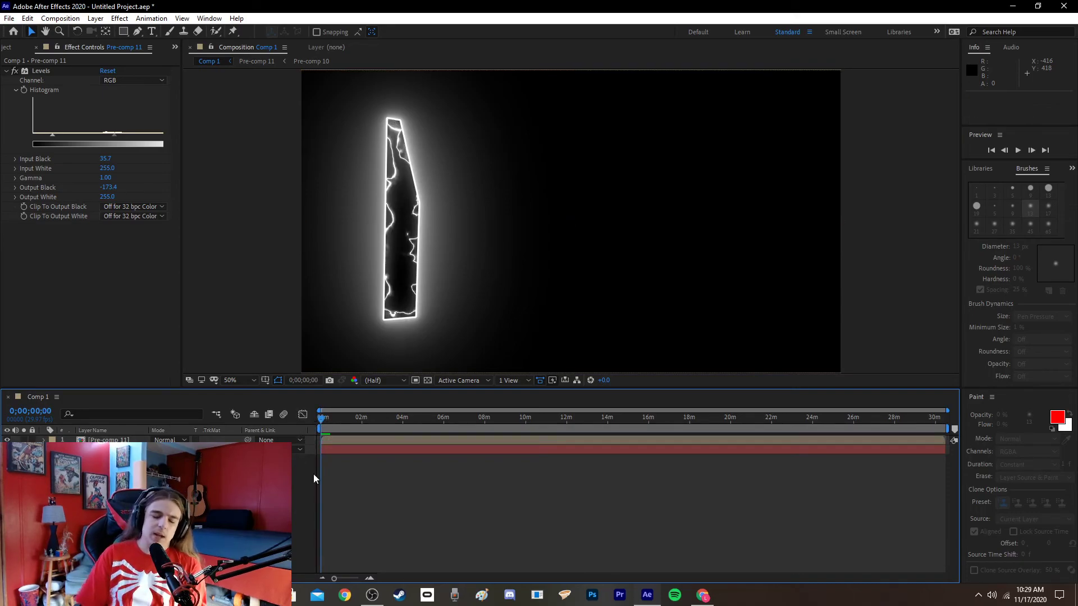